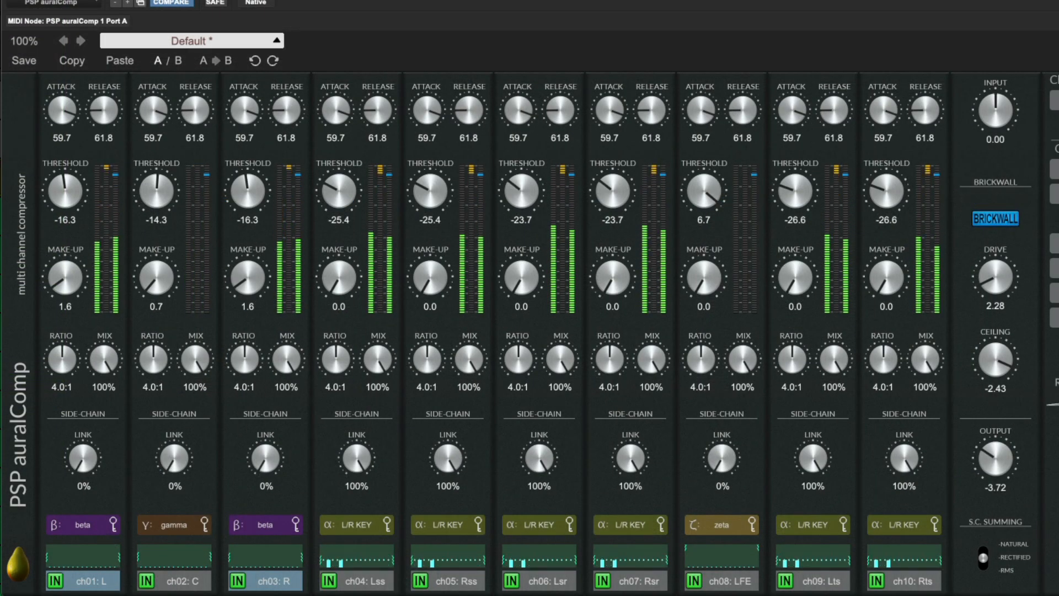
Step: For the surround and top channels, lower thresholds to about -38.7 (sides), -37.0 (rears) and -40.0 (tops), raise ratios to 17:1, and stop playback
{"action": "left_click", "coordinate": [386, 581]}
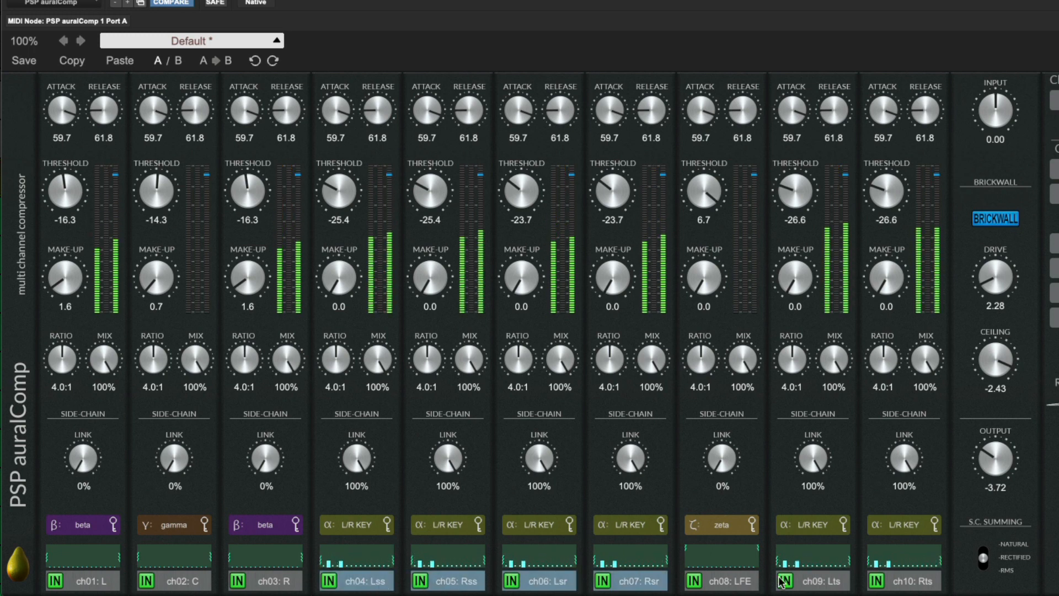
{"action": "left_click", "coordinate": [848, 582], "text": "shift"}
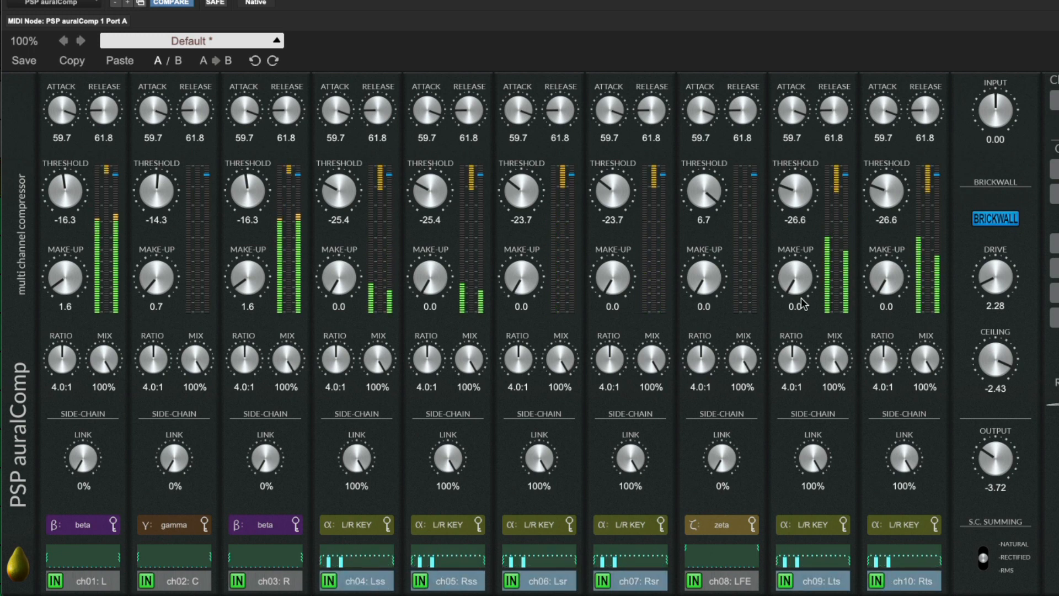
{"action": "left_click_drag", "start_coordinate": [783, 198], "coordinate": [780, 266]}
{"action": "left_click_drag", "start_coordinate": [794, 359], "coordinate": [808, 287]}
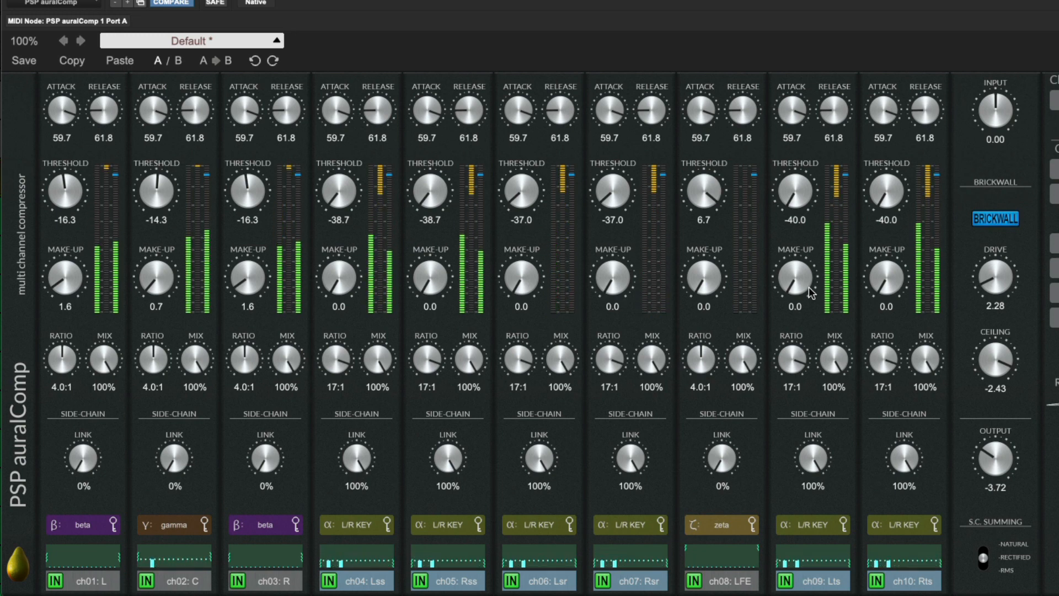
{"action": "key", "text": "space"}
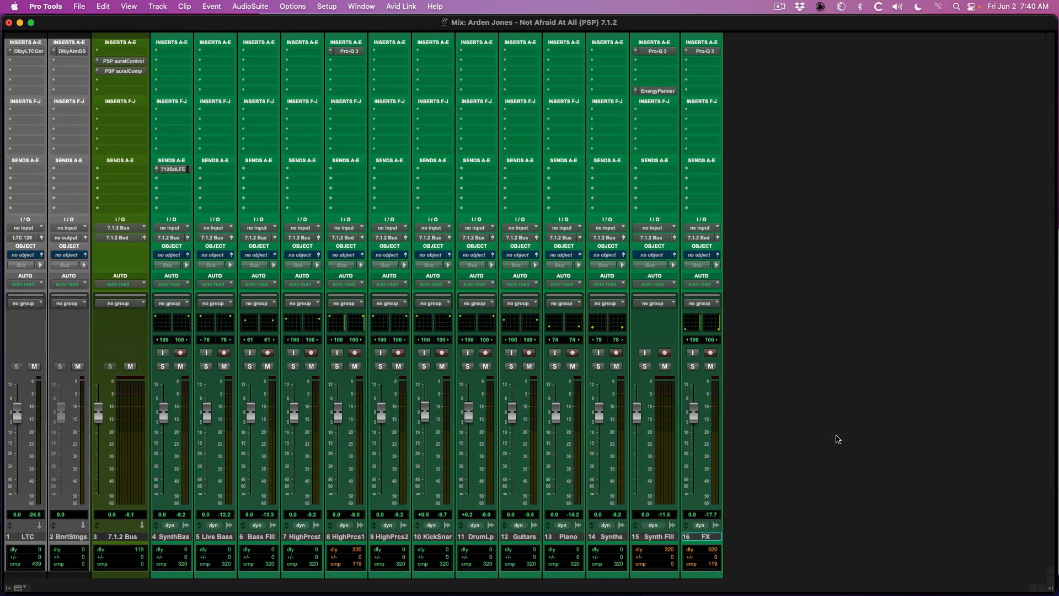
Step: Play the mix and inspect the output panner positions of the Bass Fill, Live Bass, High Percs 1 and Piano tracks
{"action": "key", "text": "space"}
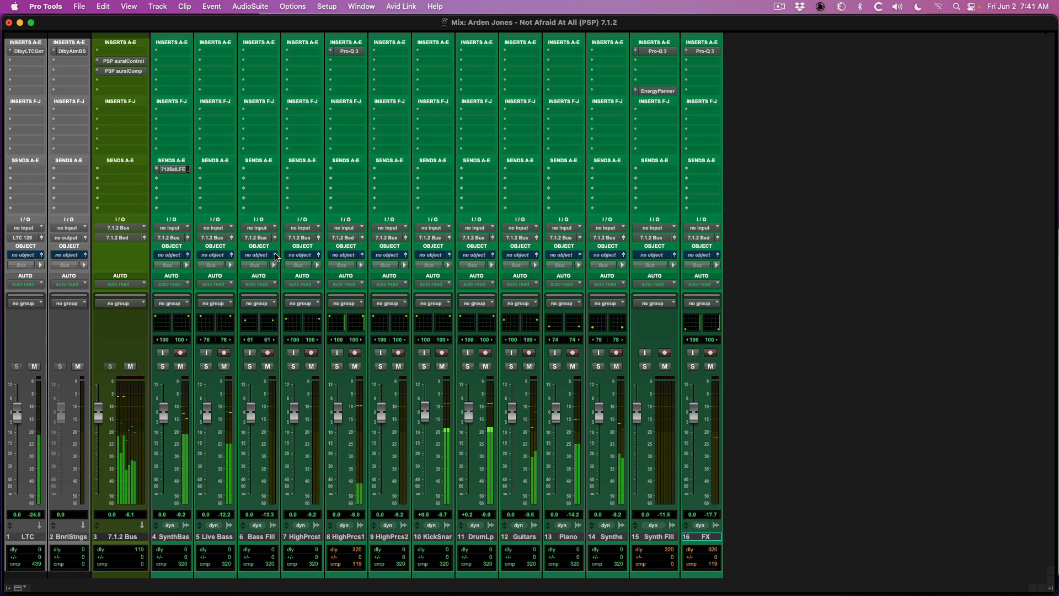
{"action": "left_click", "coordinate": [275, 255]}
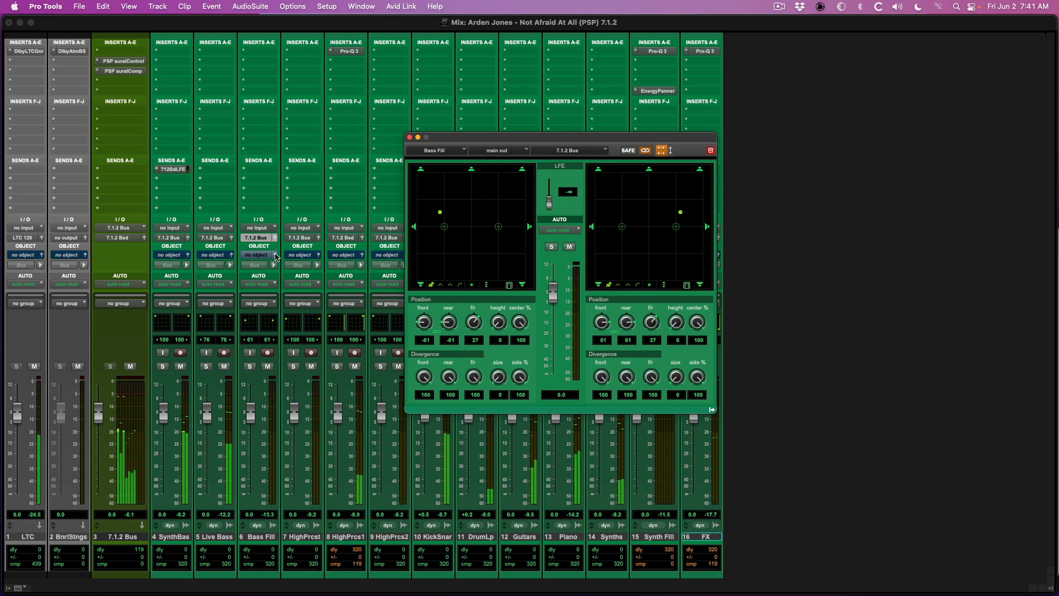
{"action": "left_click", "coordinate": [232, 255]}
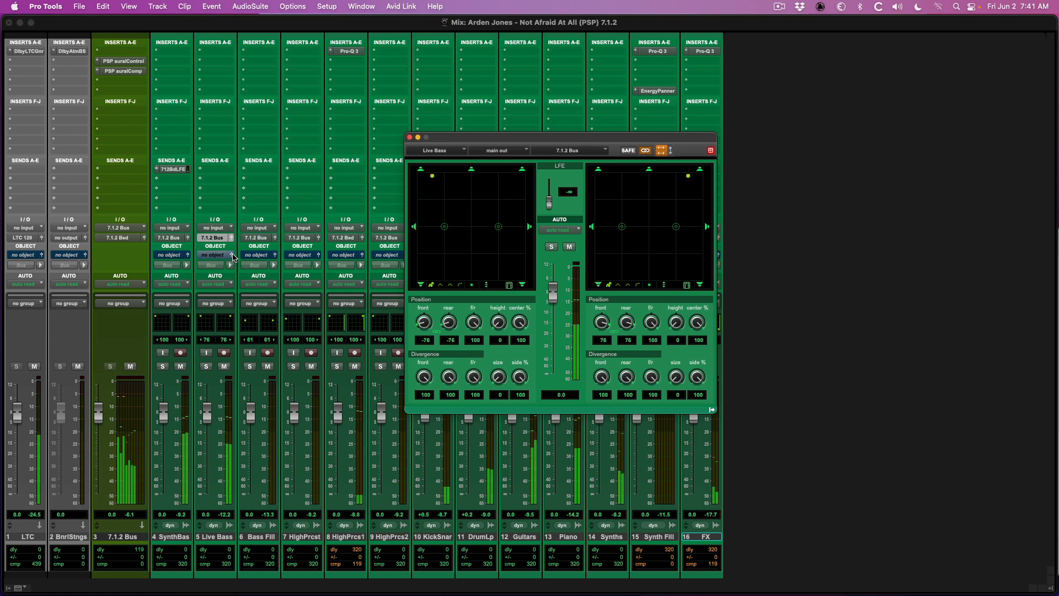
{"action": "left_click", "coordinate": [232, 255]}
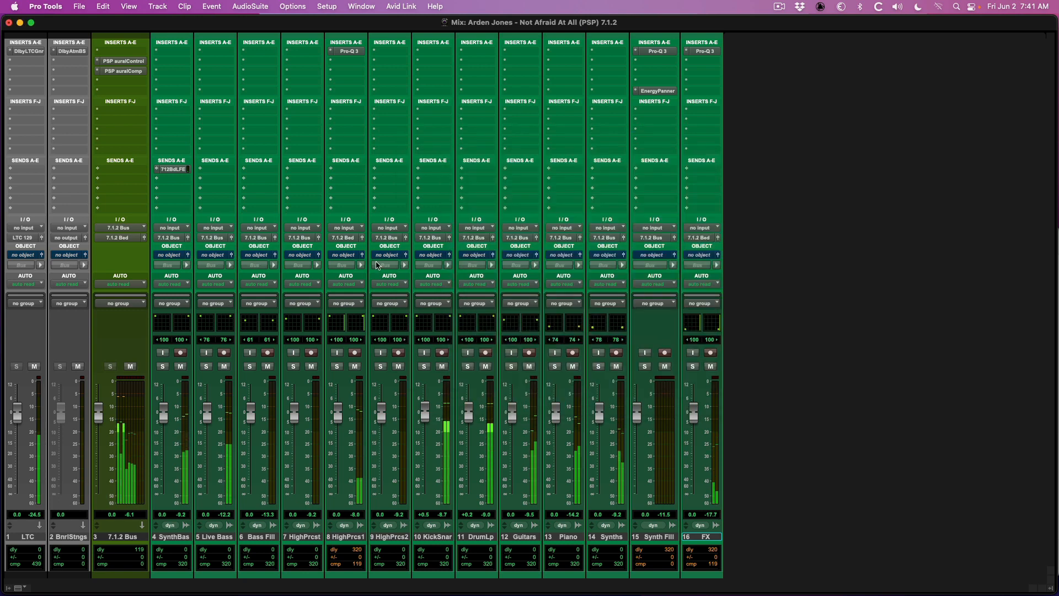
{"action": "left_click", "coordinate": [362, 256]}
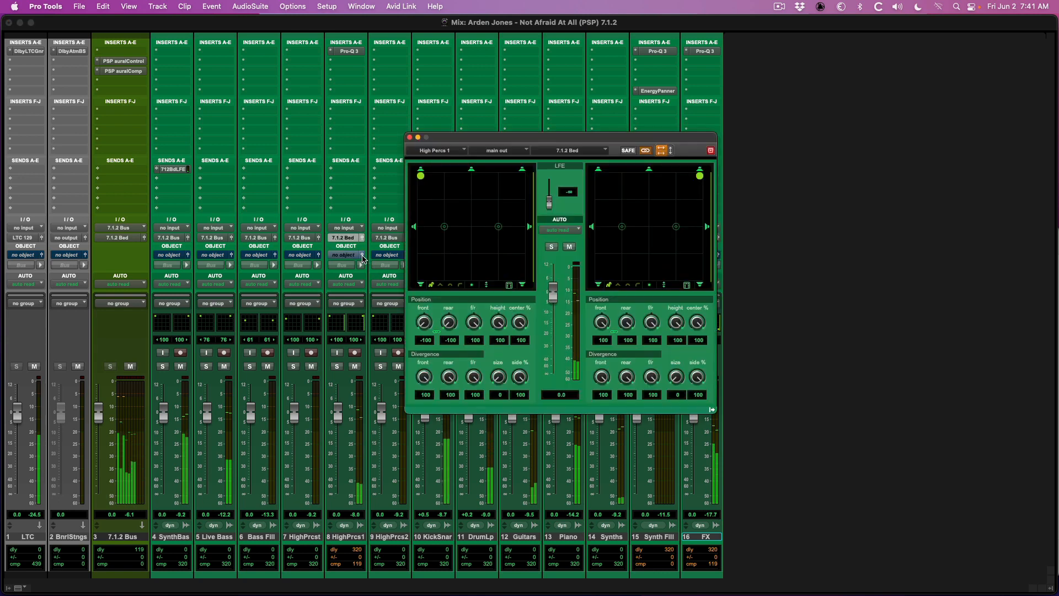
{"action": "left_click", "coordinate": [362, 255]}
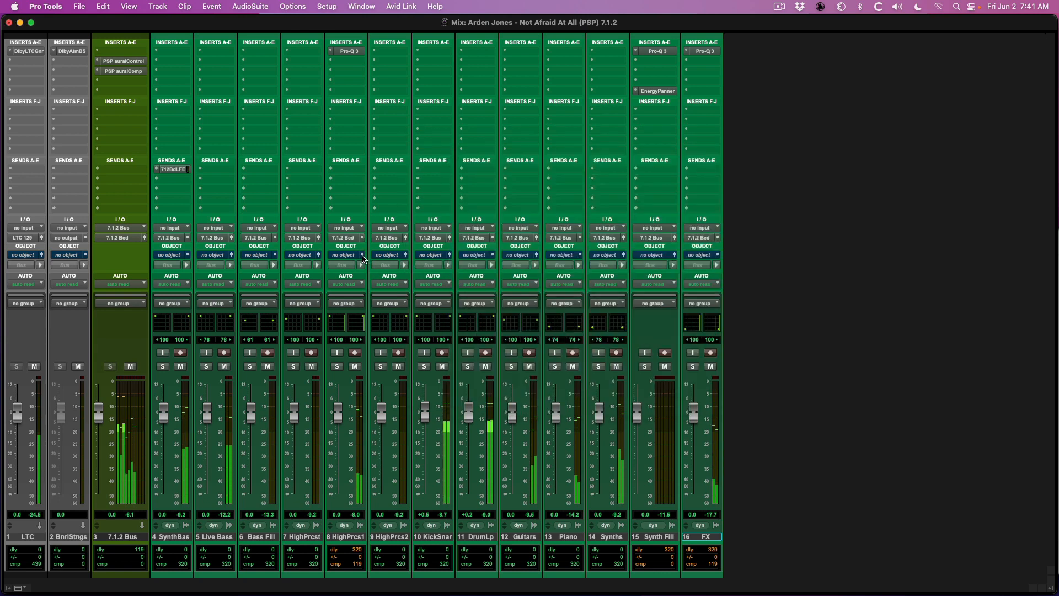
{"action": "left_click", "coordinate": [580, 255]}
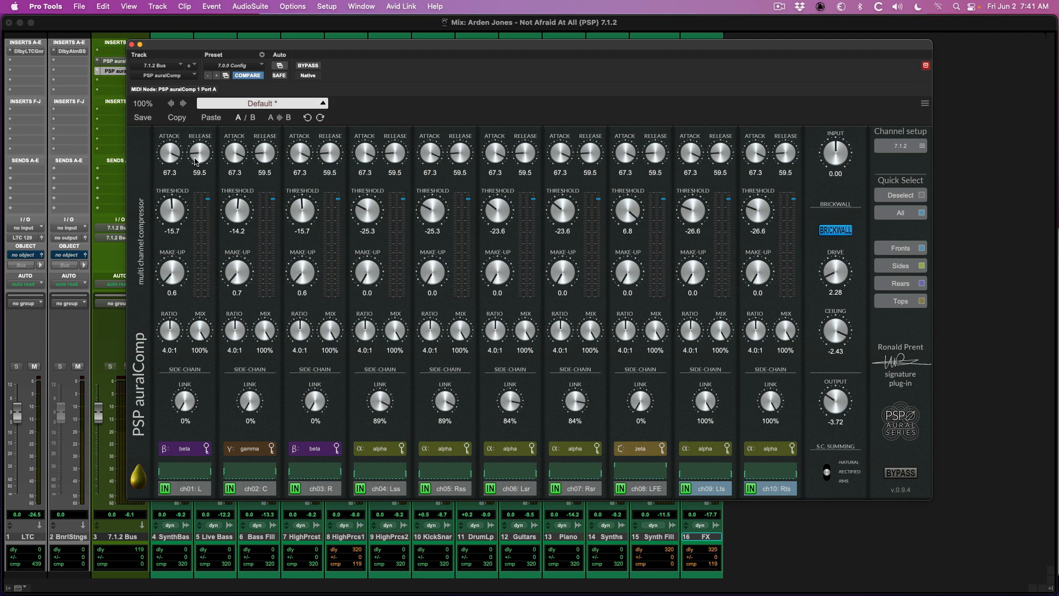
Step: Set attack to 59.7 and release to 61.8 on all compressor channels, lower their thresholds slightly, and clear the channel selection
{"action": "left_click", "coordinate": [905, 217]}
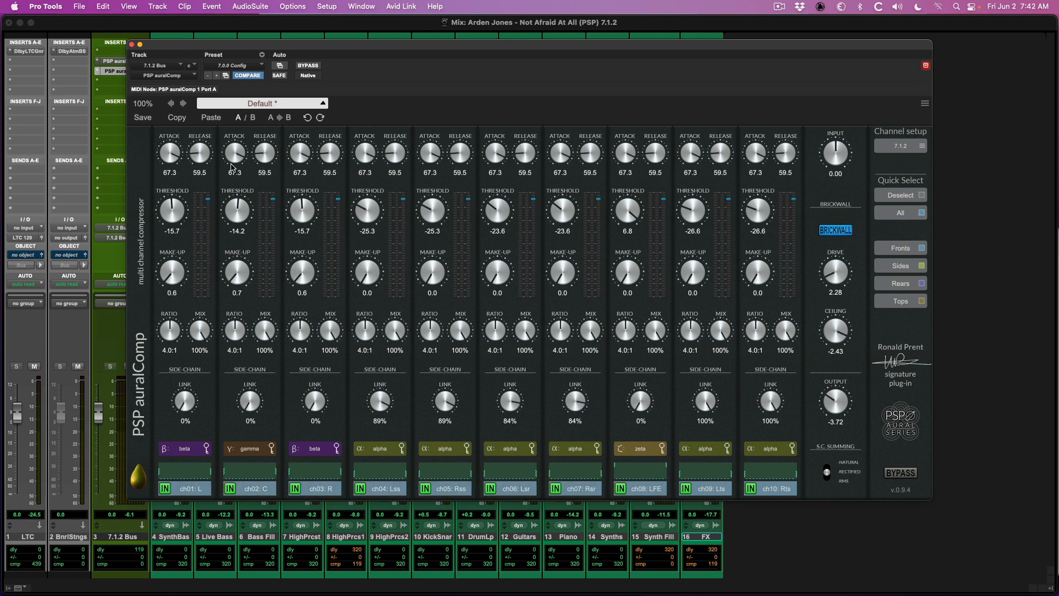
{"action": "left_click_drag", "start_coordinate": [174, 161], "coordinate": [196, 155]}
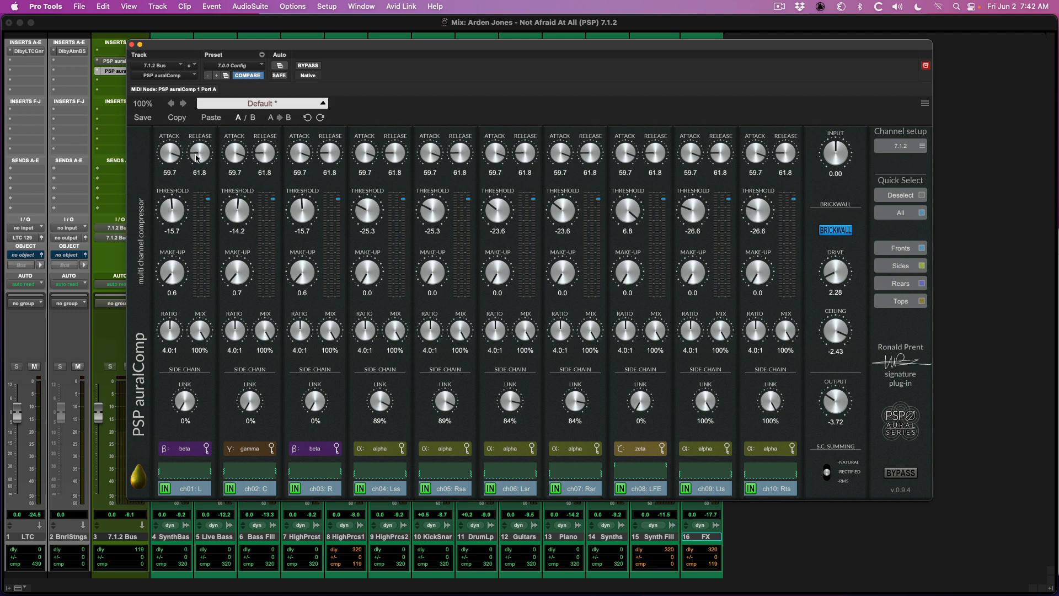
{"action": "left_click_drag", "start_coordinate": [172, 207], "coordinate": [173, 212]}
{"action": "left_click", "coordinate": [906, 196]}
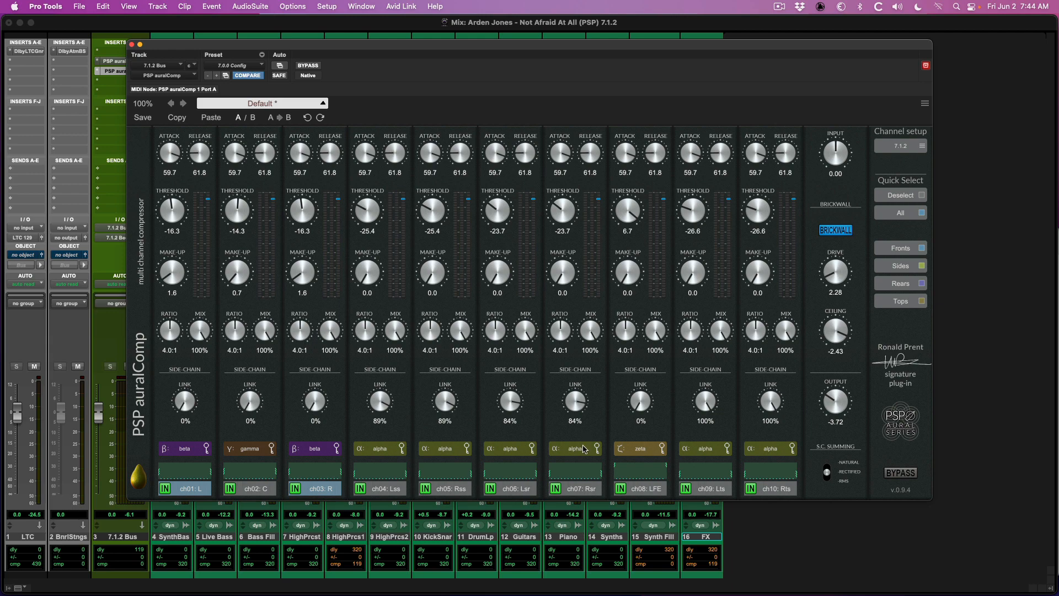
Step: Rename the alpha side-chain submix triggering the ch04 Lss compressor to "L/R KEY" and close the submix editor
{"action": "left_click", "coordinate": [325, 450]}
{"action": "left_click", "coordinate": [390, 450]}
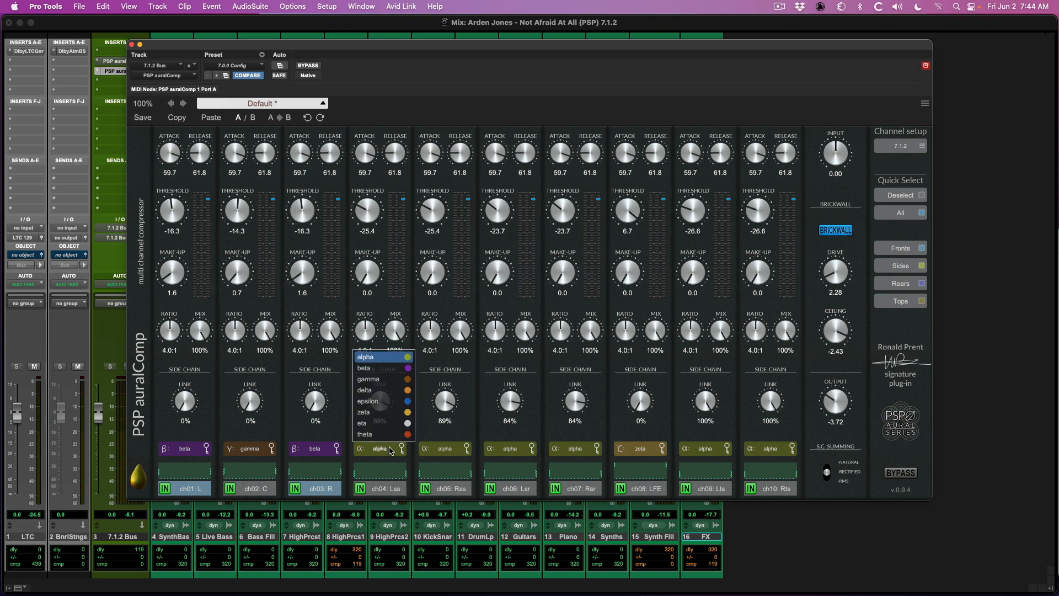
{"action": "left_click", "coordinate": [391, 449]}
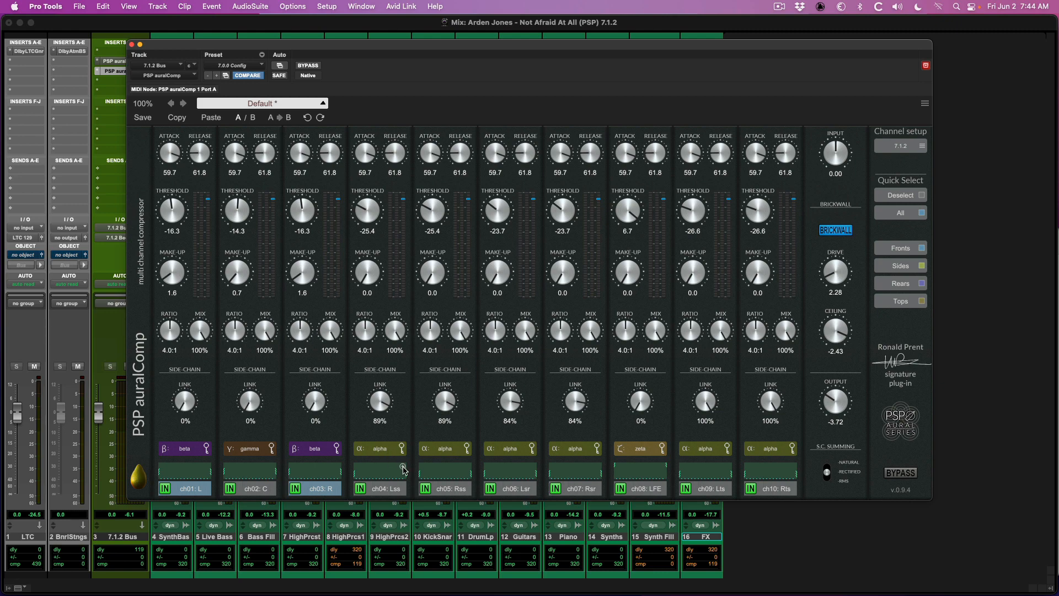
{"action": "left_click", "coordinate": [403, 469]}
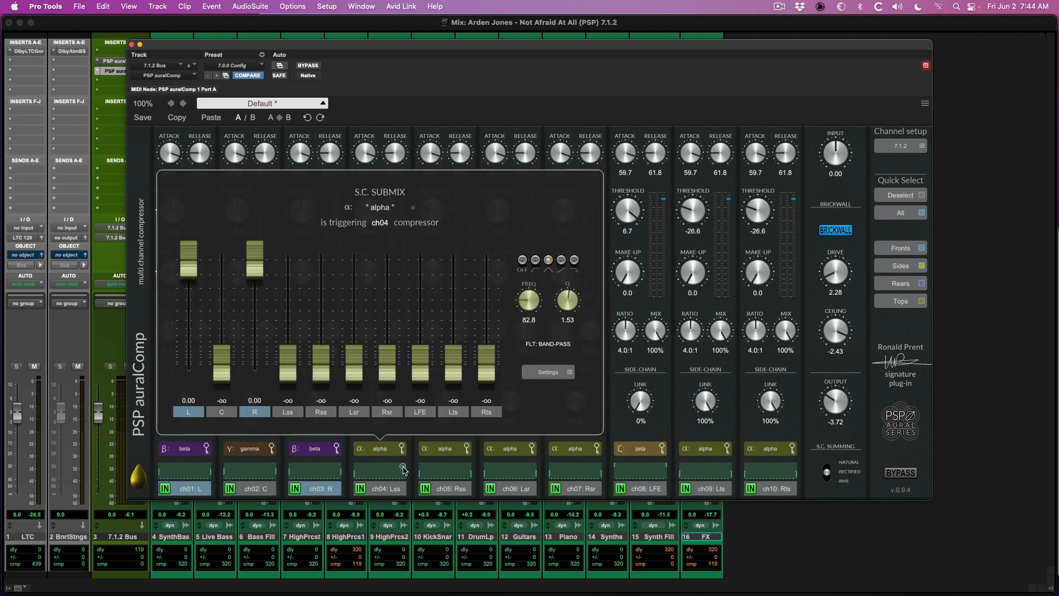
{"action": "double_click", "coordinate": [386, 208]}
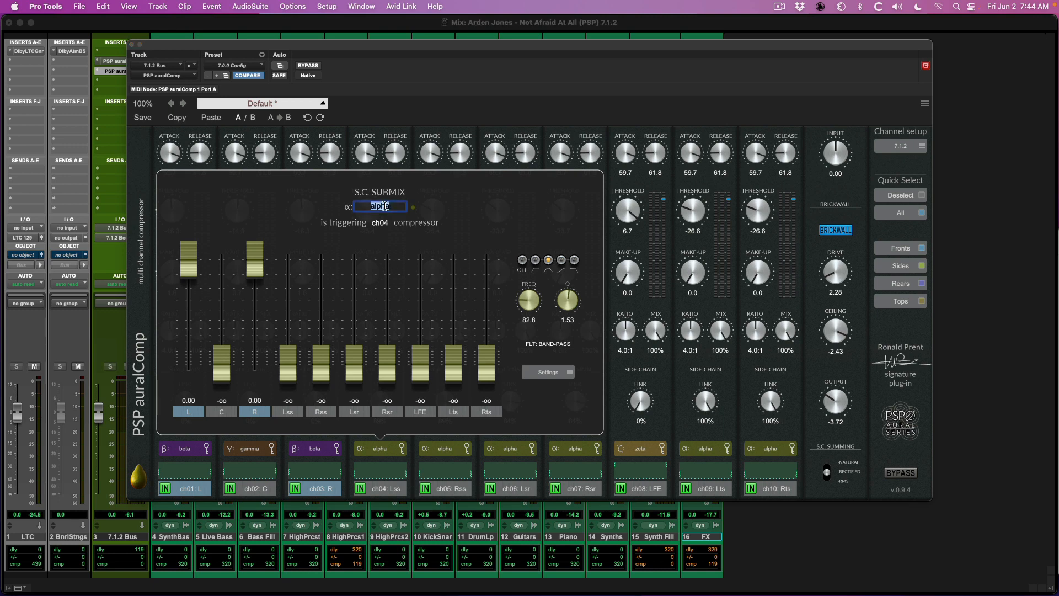
{"action": "type", "text": "L/R KEY"}
{"action": "key", "text": "Return"}
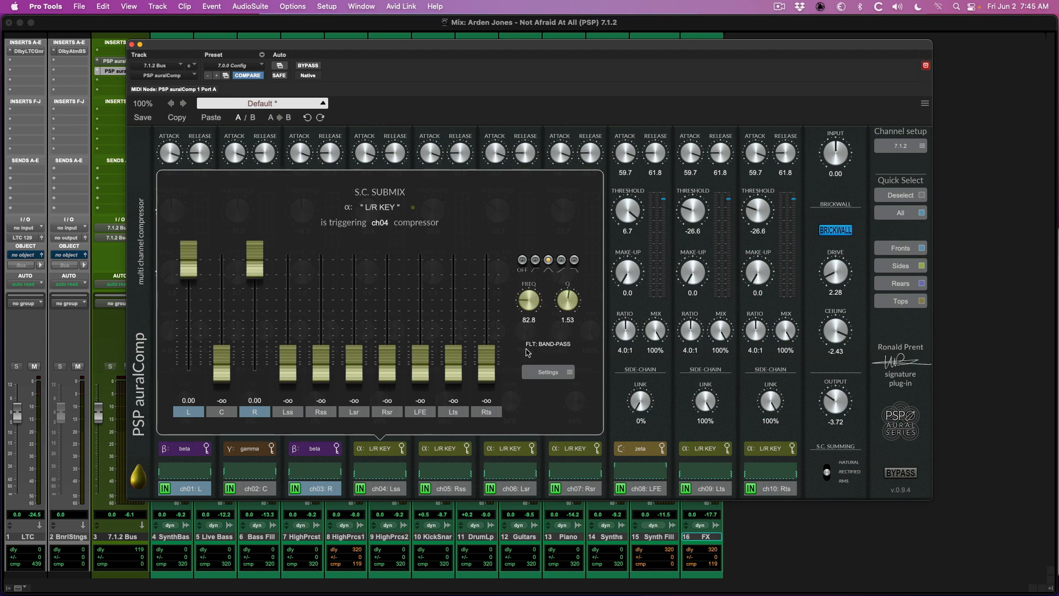
{"action": "left_click", "coordinate": [400, 470]}
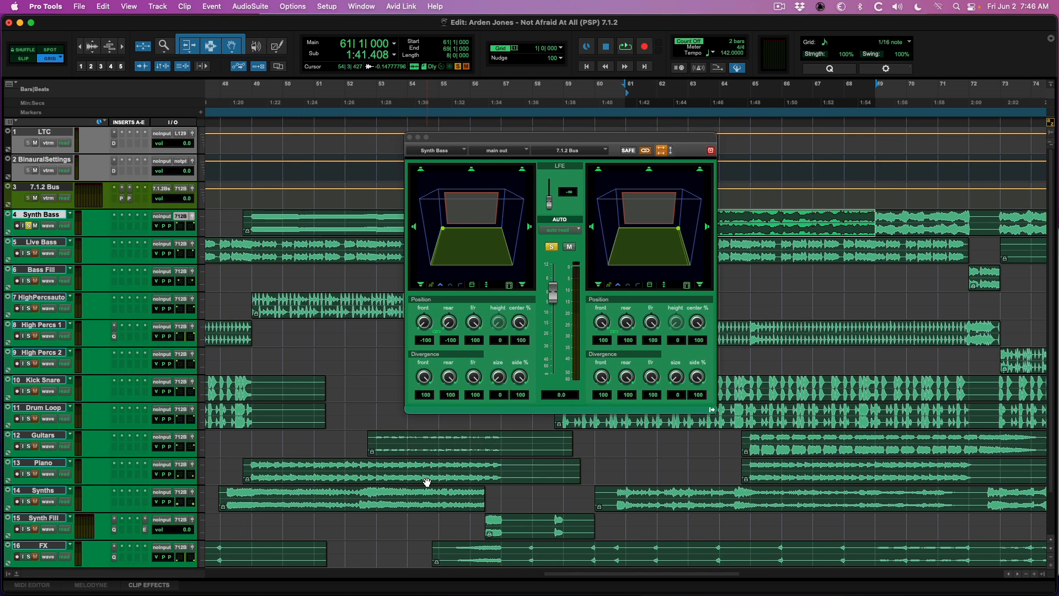
Step: Solo Kick Snare and Drum Loop, open PSP auralComp on the 7.1.2 Bus, take Synth Bass out of solo and toggle playback
{"action": "key", "text": "space"}
{"action": "left_click", "coordinate": [29, 390]}
{"action": "left_click", "coordinate": [122, 199]}
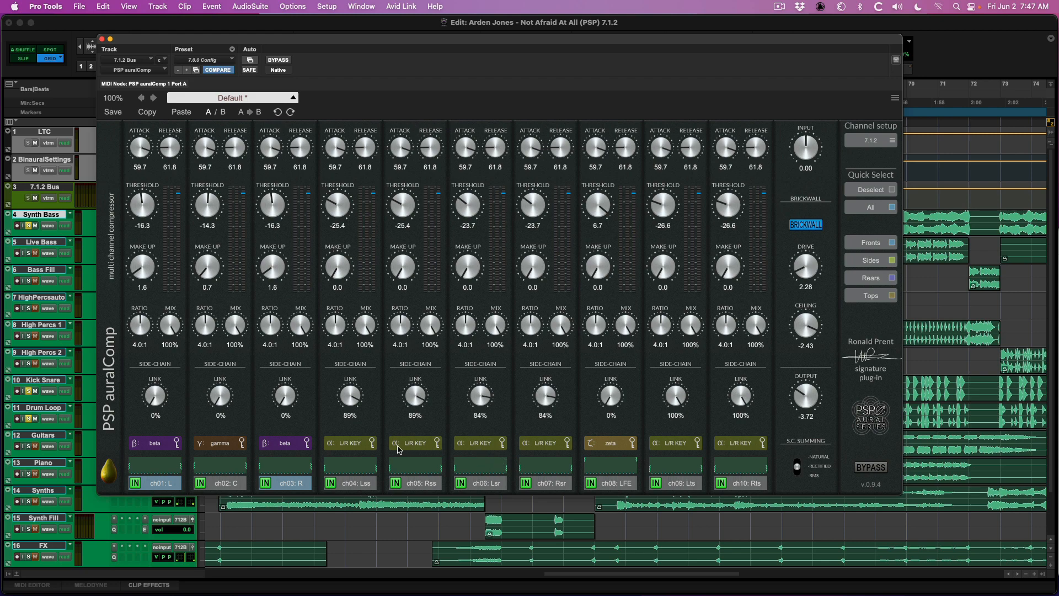
{"action": "left_click", "coordinate": [31, 226]}
{"action": "key", "text": "space"}
Step: Set side-chain link to 100% on the Lss, Rss, Lsr and Rsr channels, solo Synth Bass again and start playback
{"action": "left_click_drag", "start_coordinate": [360, 396], "coordinate": [373, 354]}
{"action": "left_click_drag", "start_coordinate": [415, 397], "coordinate": [502, 347]}
{"action": "left_click_drag", "start_coordinate": [547, 396], "coordinate": [558, 347]}
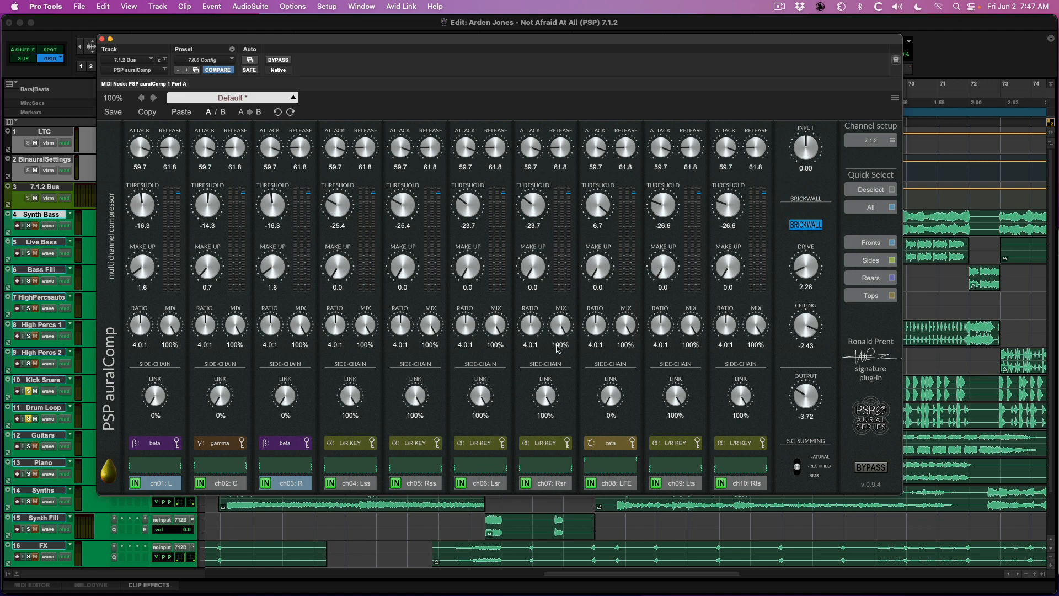
{"action": "left_click", "coordinate": [28, 226]}
{"action": "key", "text": "space"}
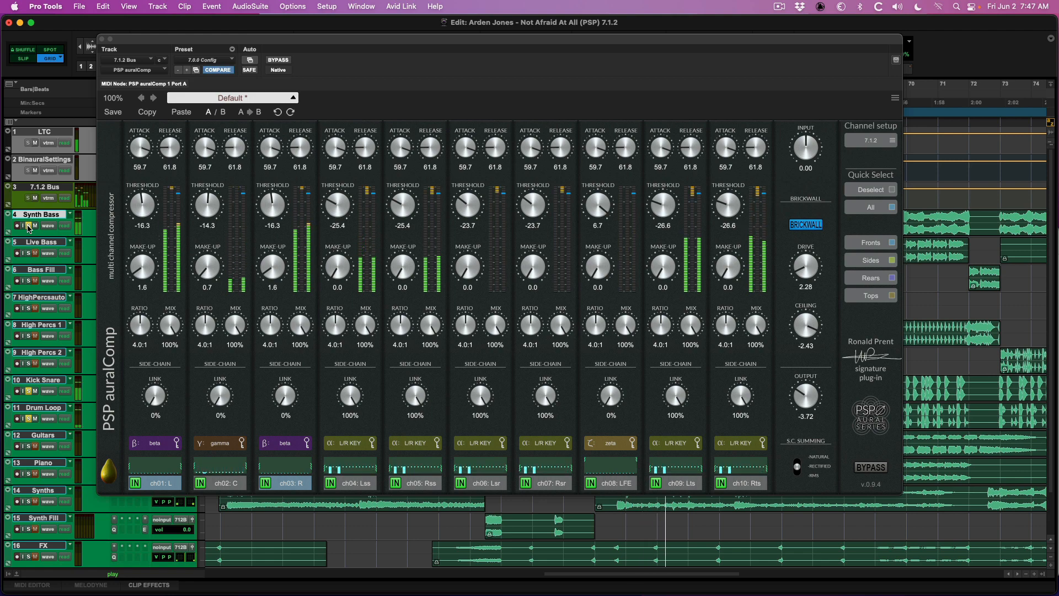
Step: Deselect the L and R compressor channels and select Lss, Rss, Lsr, Rsr, Lts and Rts for joint adjustment
{"action": "left_click", "coordinate": [280, 486]}
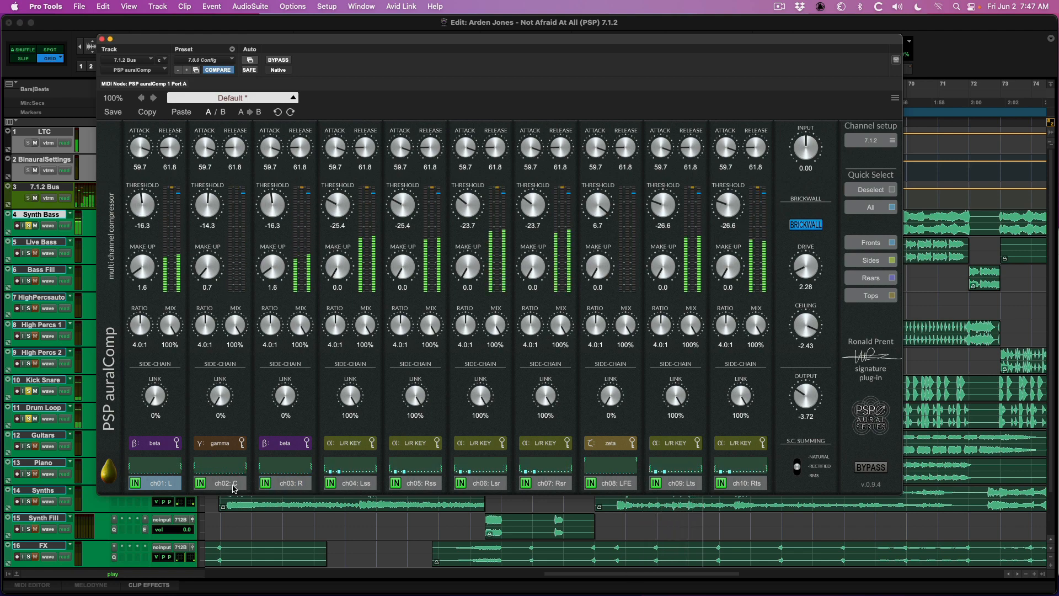
{"action": "left_click", "coordinate": [172, 484]}
{"action": "left_click", "coordinate": [364, 487]}
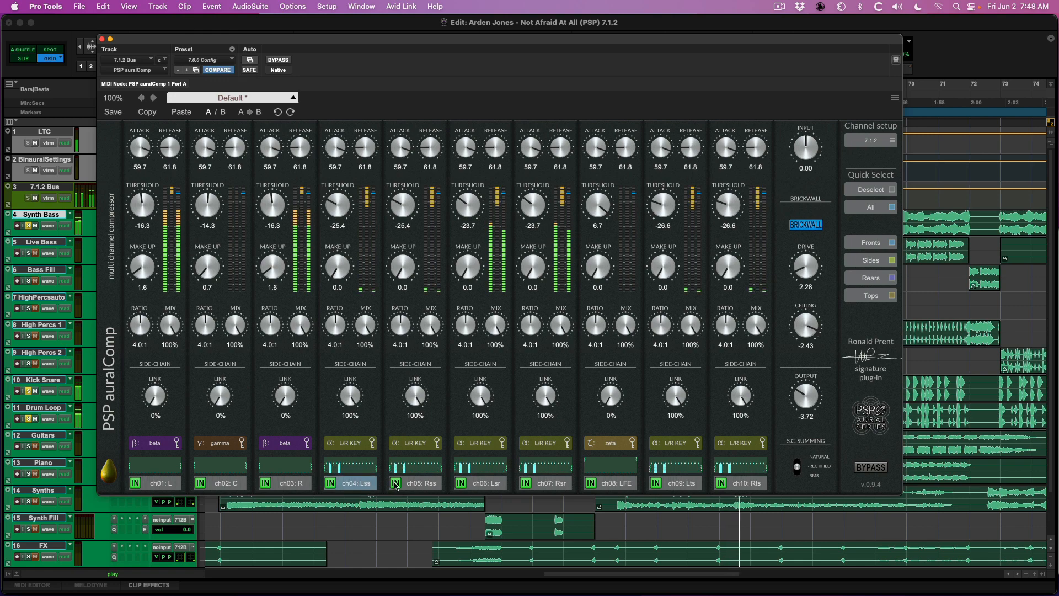
{"action": "left_click", "coordinate": [422, 486]}
{"action": "left_click", "coordinate": [489, 484]}
{"action": "left_click", "coordinate": [545, 485]}
{"action": "left_click", "coordinate": [677, 485]}
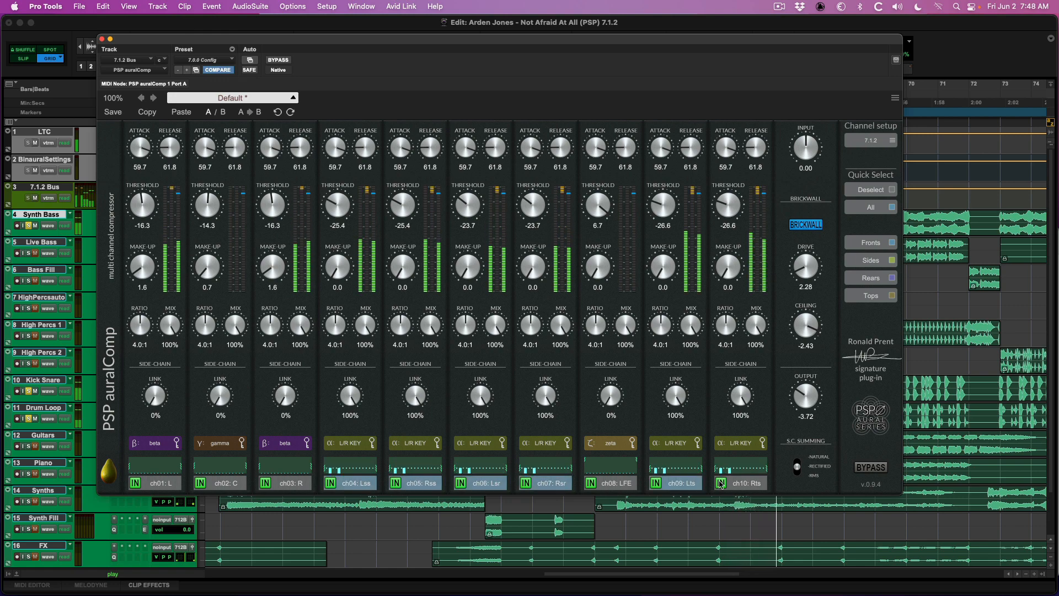
{"action": "left_click", "coordinate": [745, 484]}
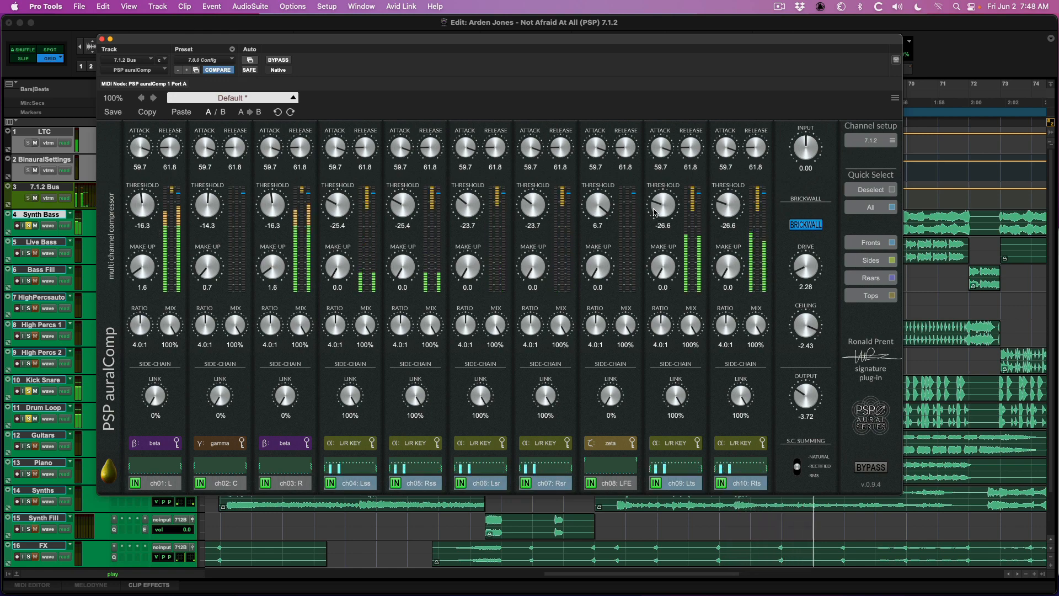
Step: Try exaggerated compression on the selected channels, with thresholds down to -38.7, -37.0 and -40.0 and ratios at 17:1
{"action": "left_click_drag", "start_coordinate": [659, 208], "coordinate": [654, 262]}
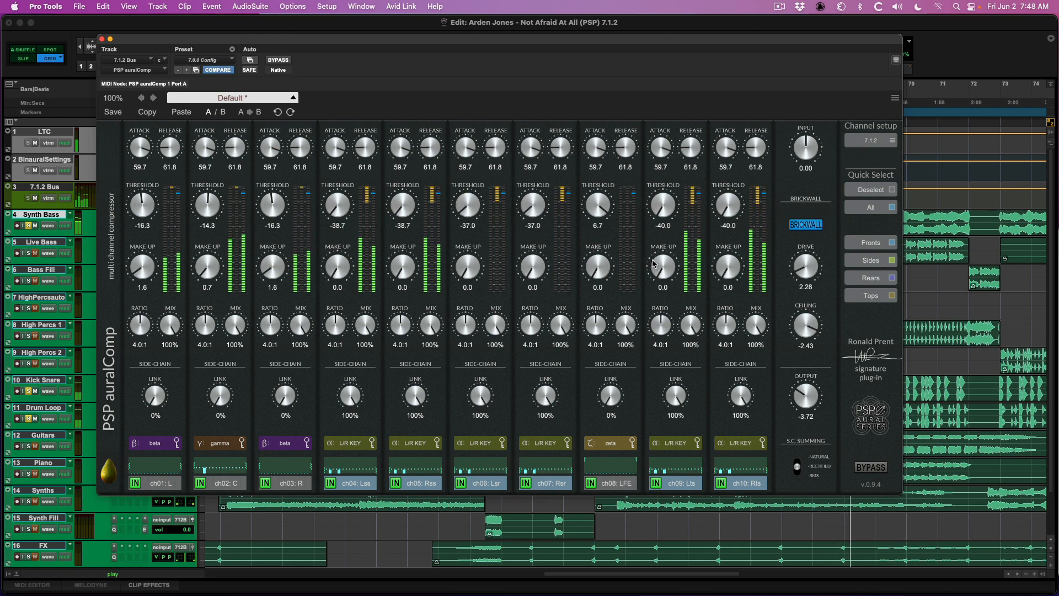
{"action": "left_click_drag", "start_coordinate": [665, 318], "coordinate": [675, 278]}
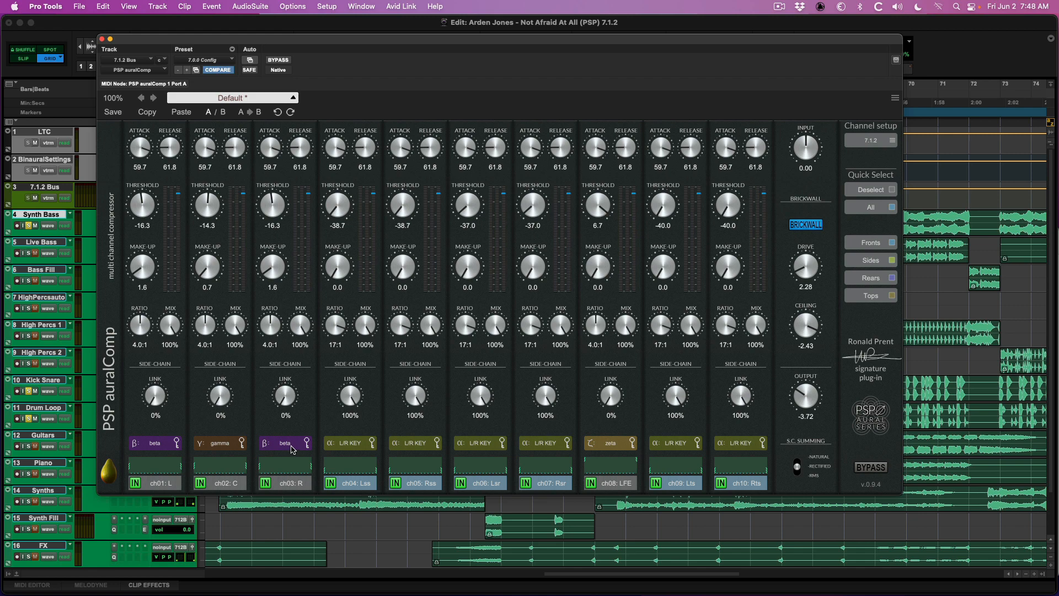
Step: Set the selected channels' ratios to 4.3:1 and thresholds to about -17.8, -16.1 and -19.0, and audition the result
{"action": "left_click_drag", "start_coordinate": [334, 326], "coordinate": [325, 378]}
{"action": "left_click_drag", "start_coordinate": [341, 222], "coordinate": [346, 206]}
{"action": "key", "text": "space"}
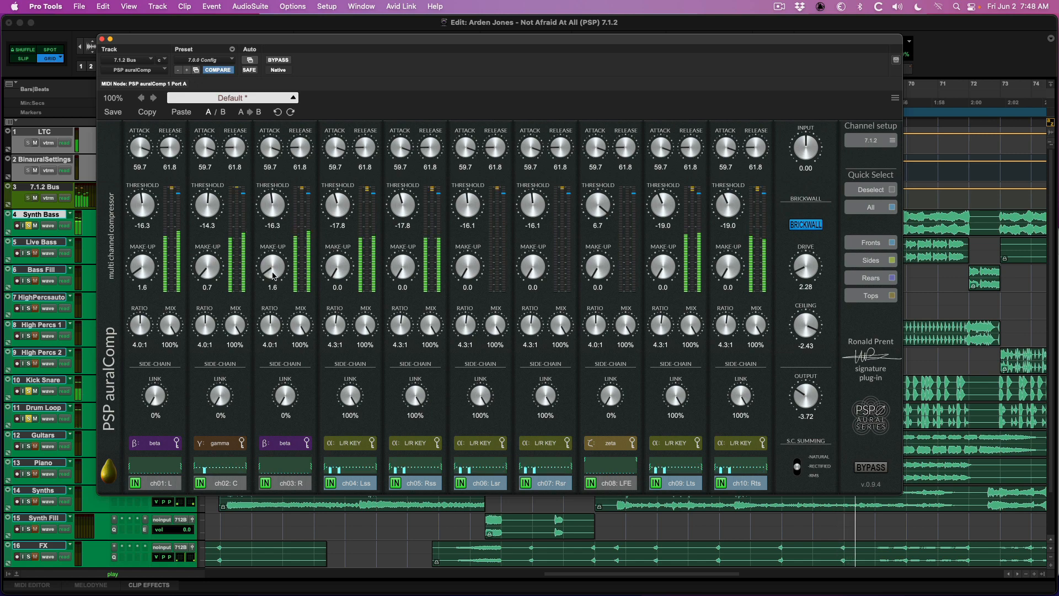
{"action": "key", "text": "space"}
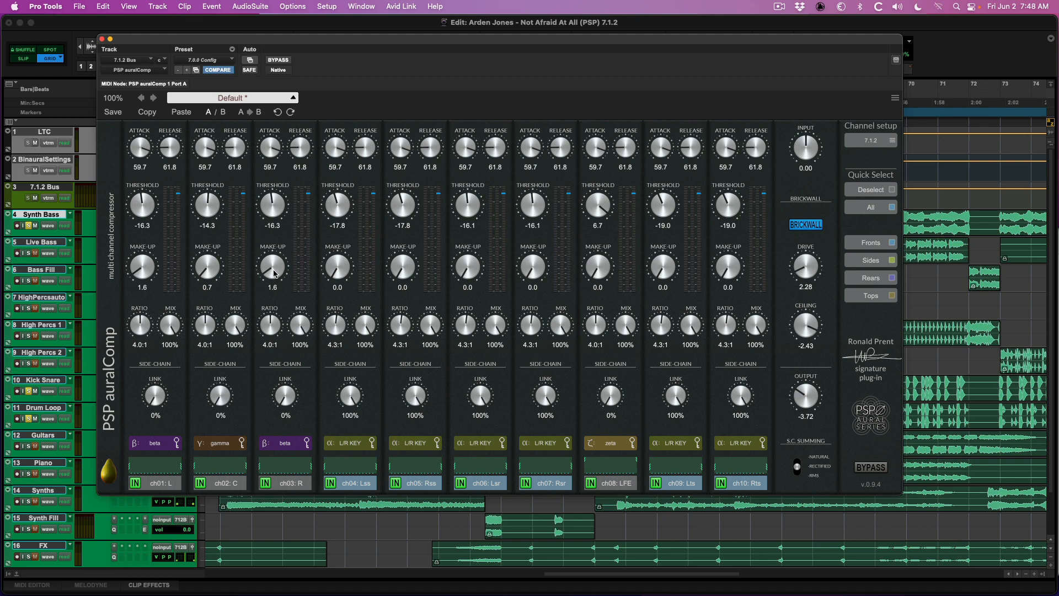
Step: Close the compressor, return to the mixer, and inspect the Synths and High Percs 1 panners, showing High Percs 1 in the 3D room view
{"action": "key", "text": "super+w"}
{"action": "key", "text": "super+equal"}
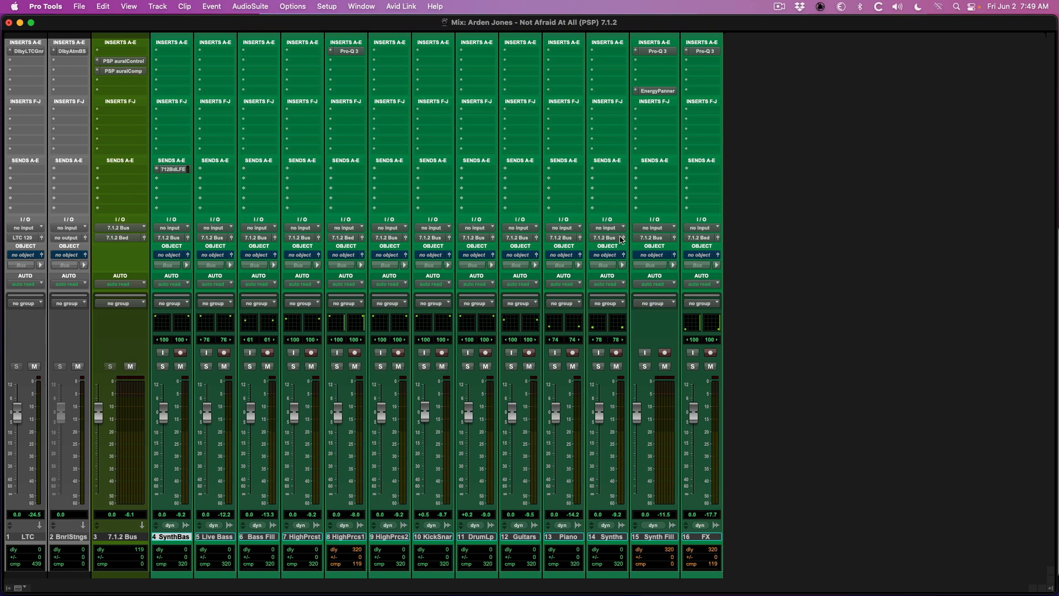
{"action": "left_click", "coordinate": [625, 238]}
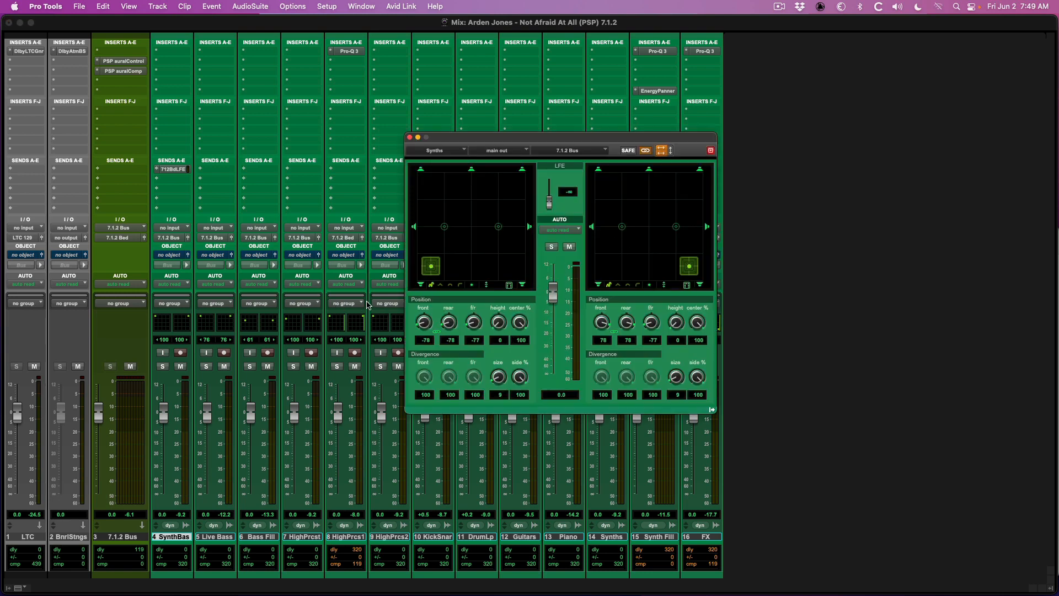
{"action": "left_click", "coordinate": [362, 238]}
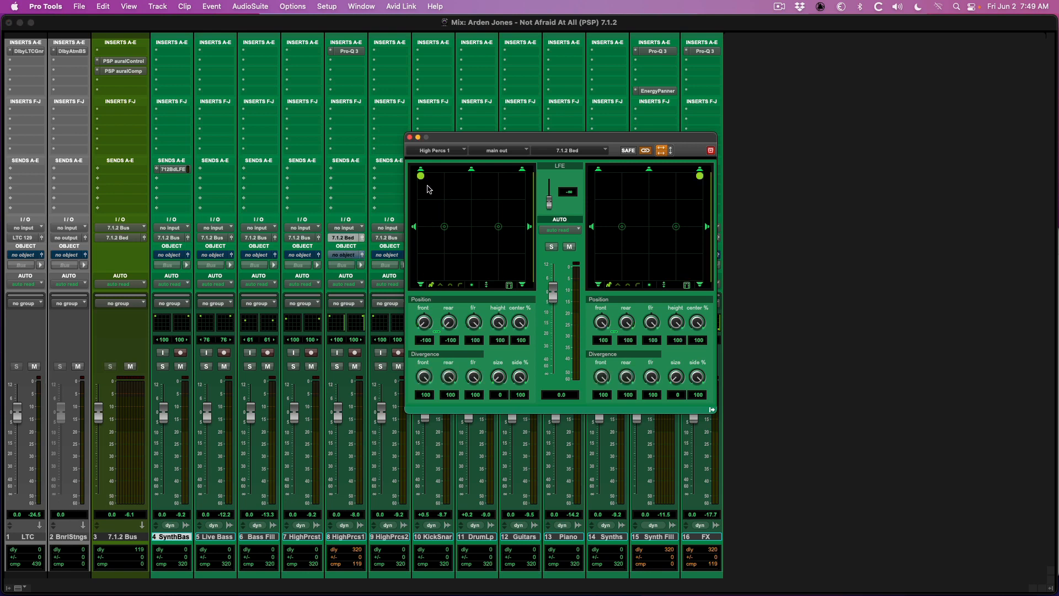
{"action": "left_click", "coordinate": [472, 285]}
{"action": "left_click", "coordinate": [472, 285]}
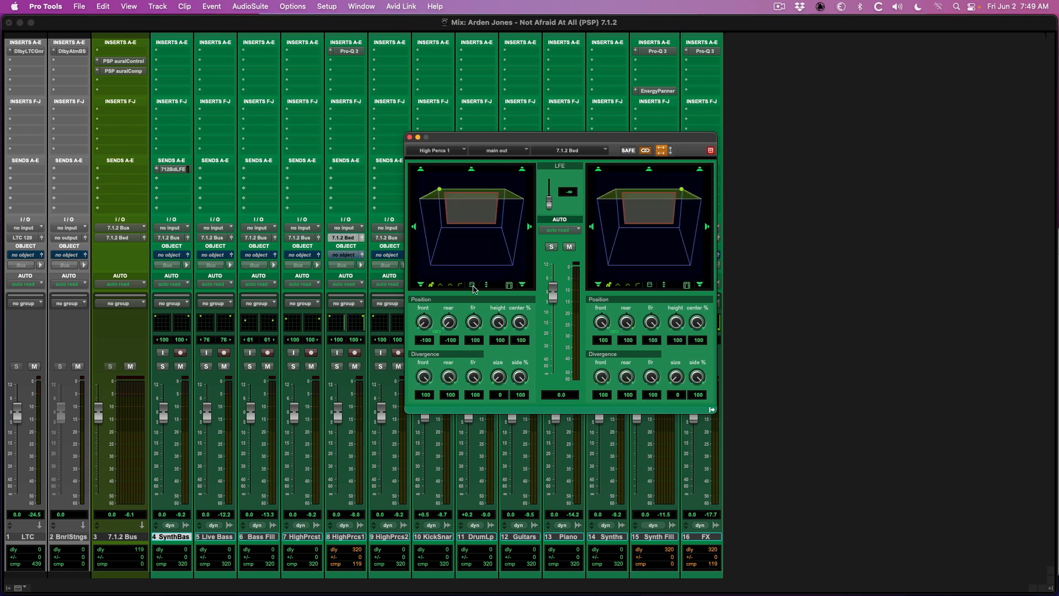
Step: Return to the 7.1.2 Bus compressor and lower the selected channels' thresholds to -23.5, -21.8 and -24.8 during playback
{"action": "left_click", "coordinate": [472, 285]}
{"action": "key", "text": "super+w"}
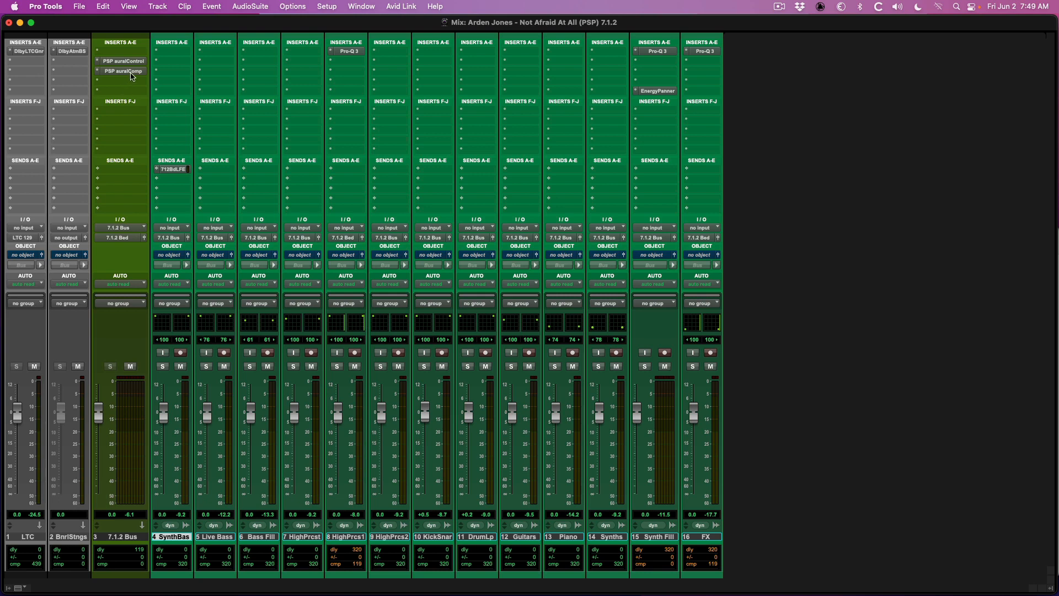
{"action": "left_click", "coordinate": [130, 73]}
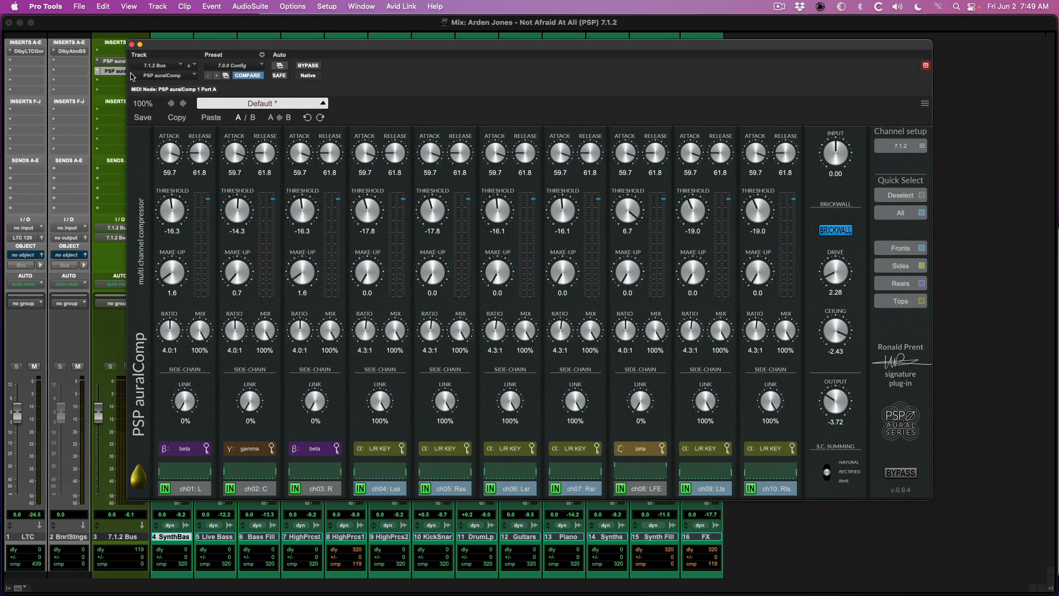
{"action": "key", "text": "space"}
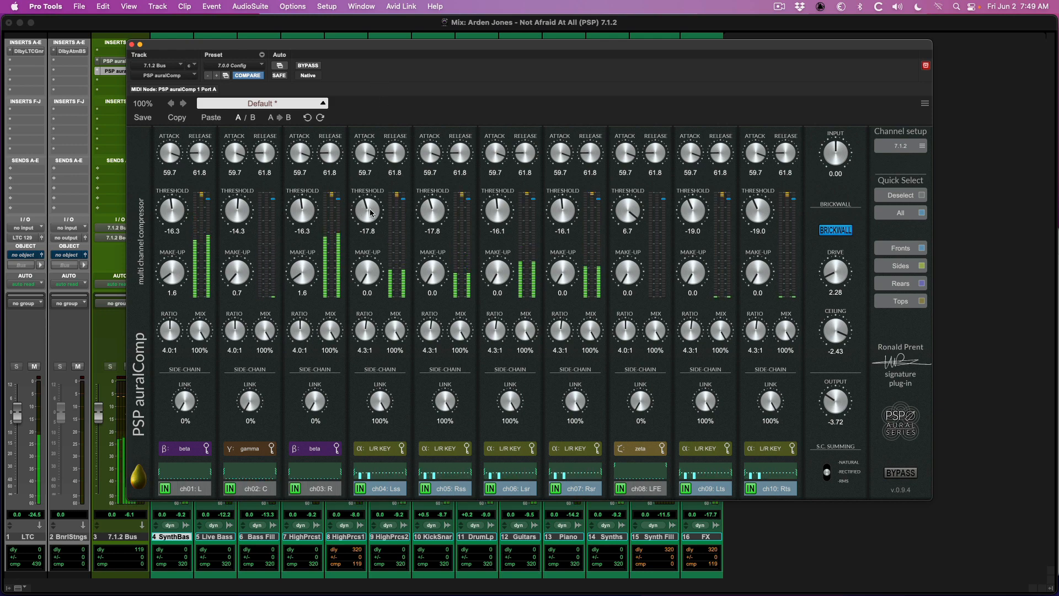
{"action": "left_click_drag", "start_coordinate": [367, 205], "coordinate": [367, 227]}
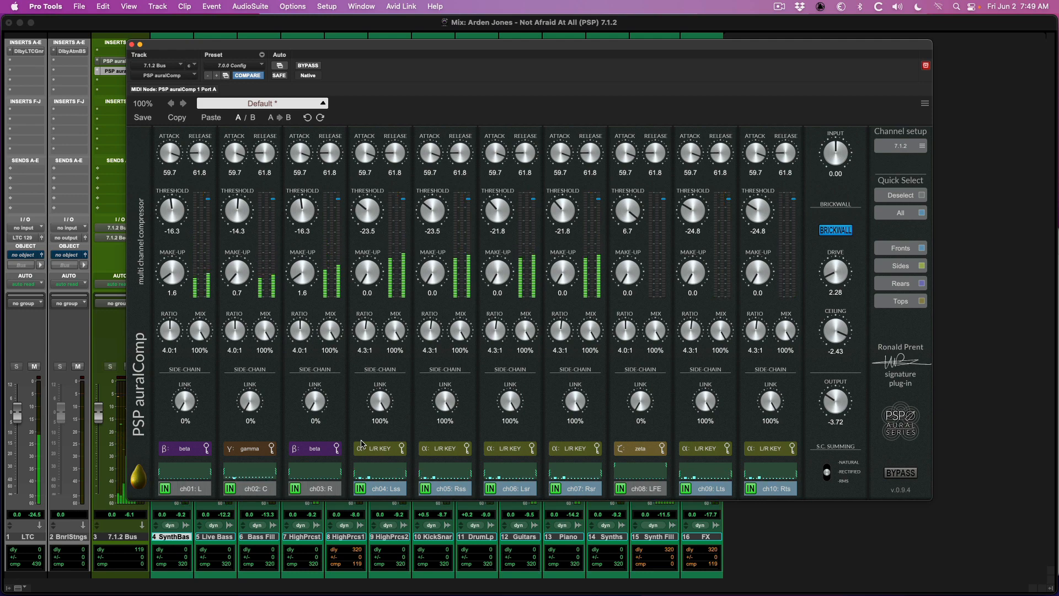
{"action": "key", "text": "space"}
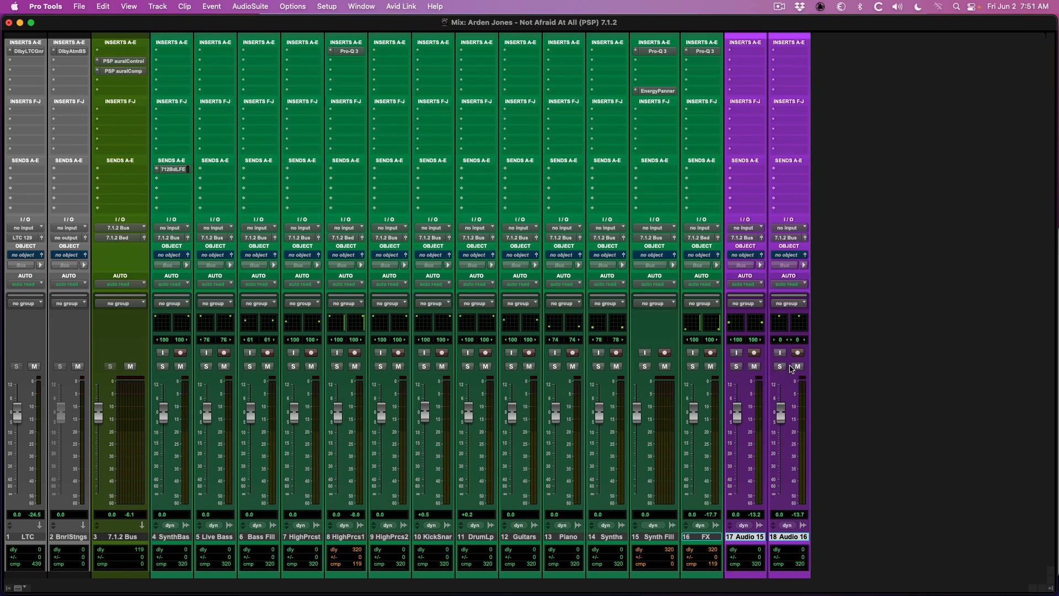
Step: Solo Audio 16 and Audio 15, inspecting each track's panner and auditioning Audio 15 alone before restoring both solos
{"action": "left_click", "coordinate": [783, 368]}
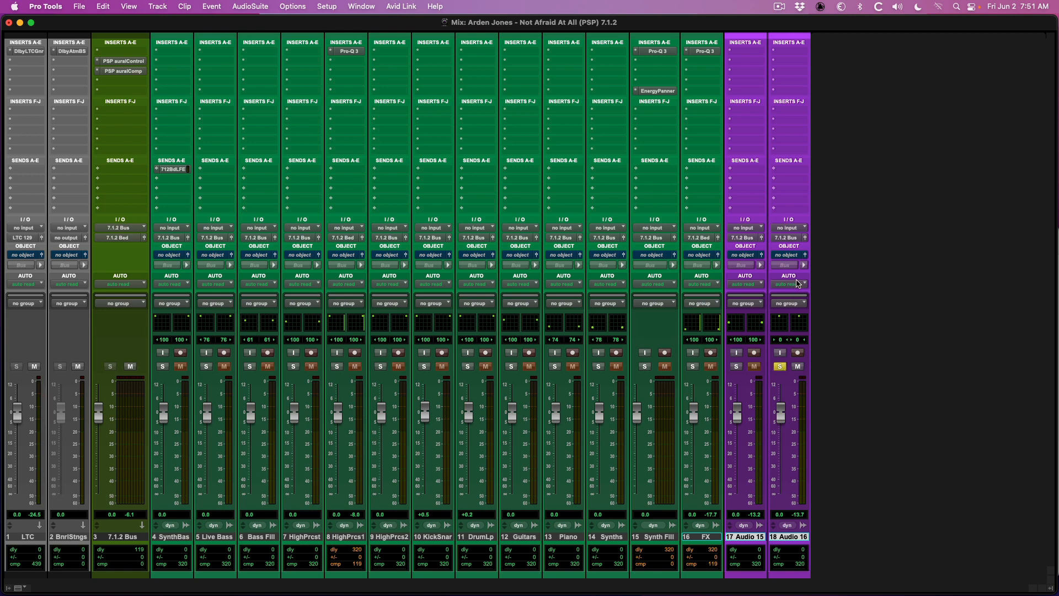
{"action": "left_click", "coordinate": [806, 256]}
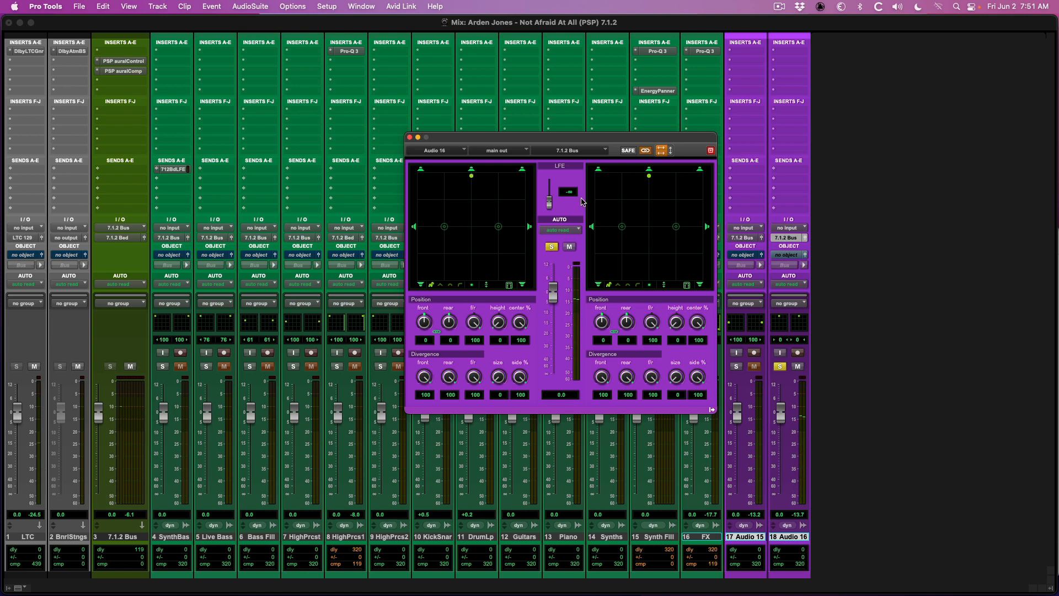
{"action": "left_click", "coordinate": [736, 366]}
{"action": "left_click", "coordinate": [762, 238]}
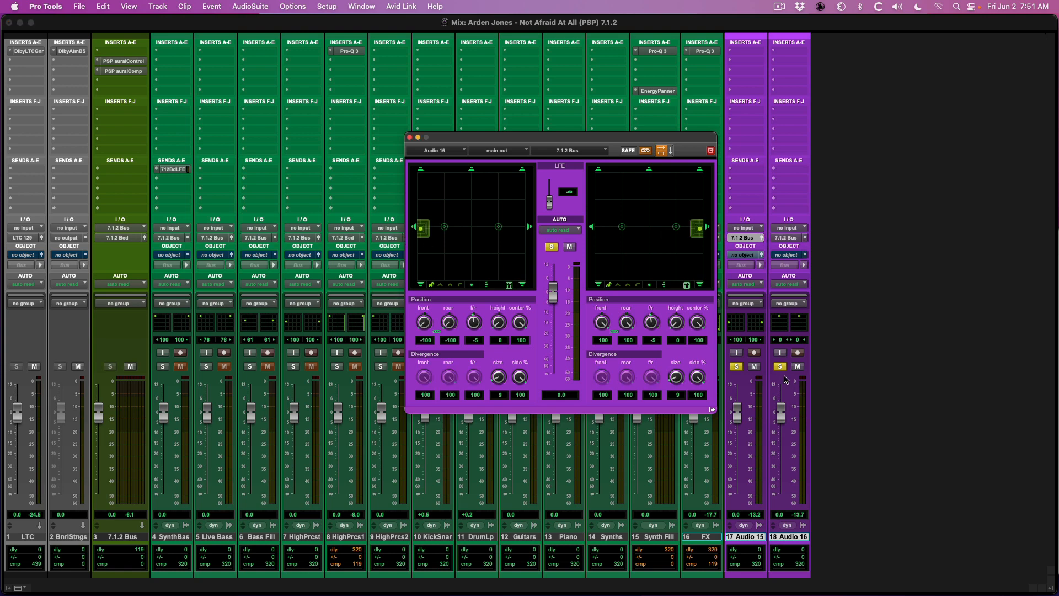
{"action": "left_click", "coordinate": [780, 366]}
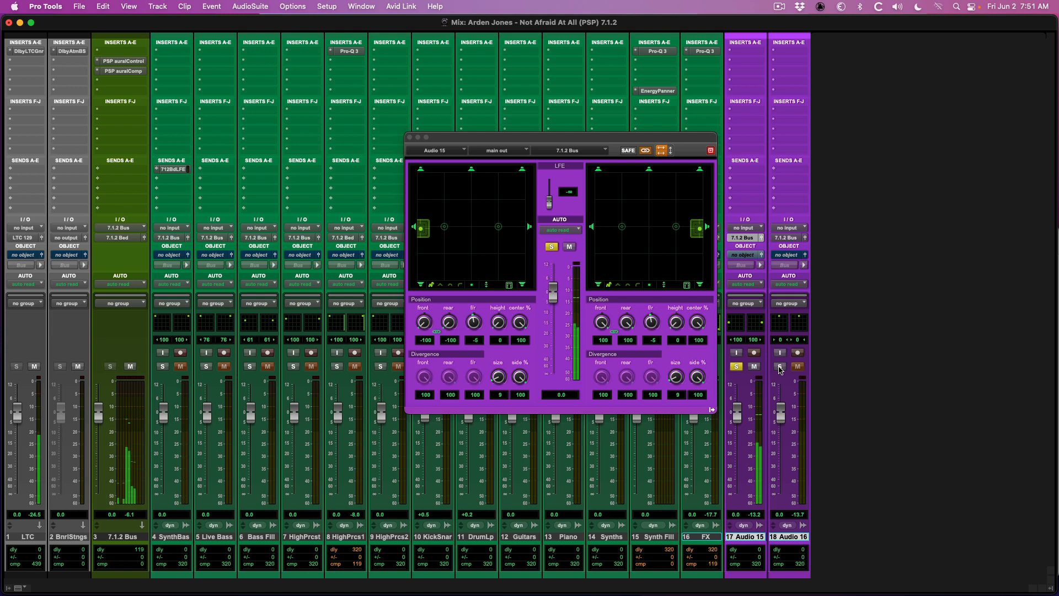
{"action": "left_click", "coordinate": [779, 366]}
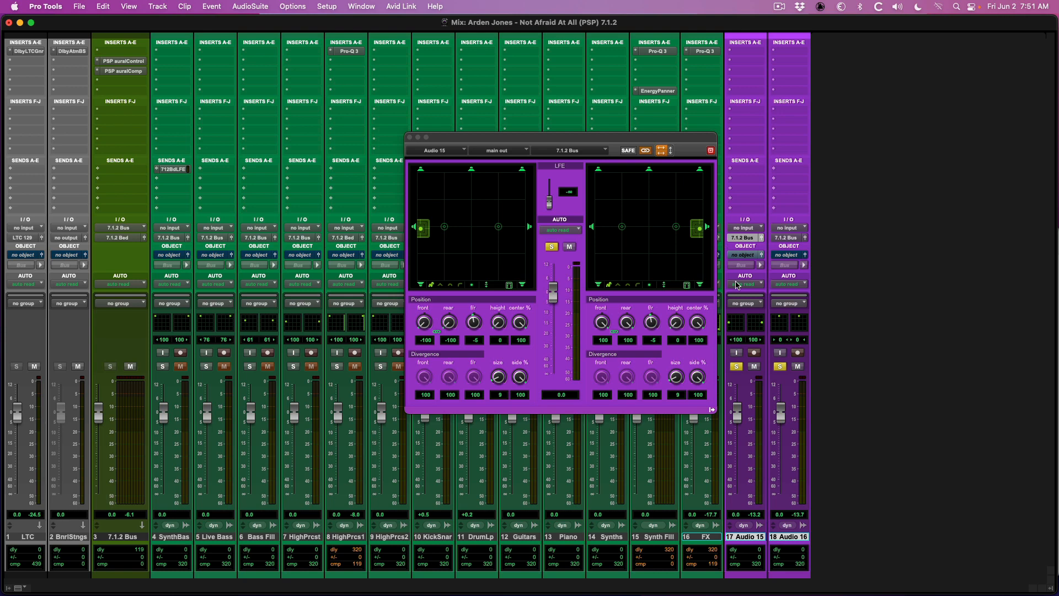
Step: Reopen PSP auralComp on the 7.1.2 Bus and assign the zeta side-chain key to Lss and Rss only
{"action": "left_click", "coordinate": [143, 71]}
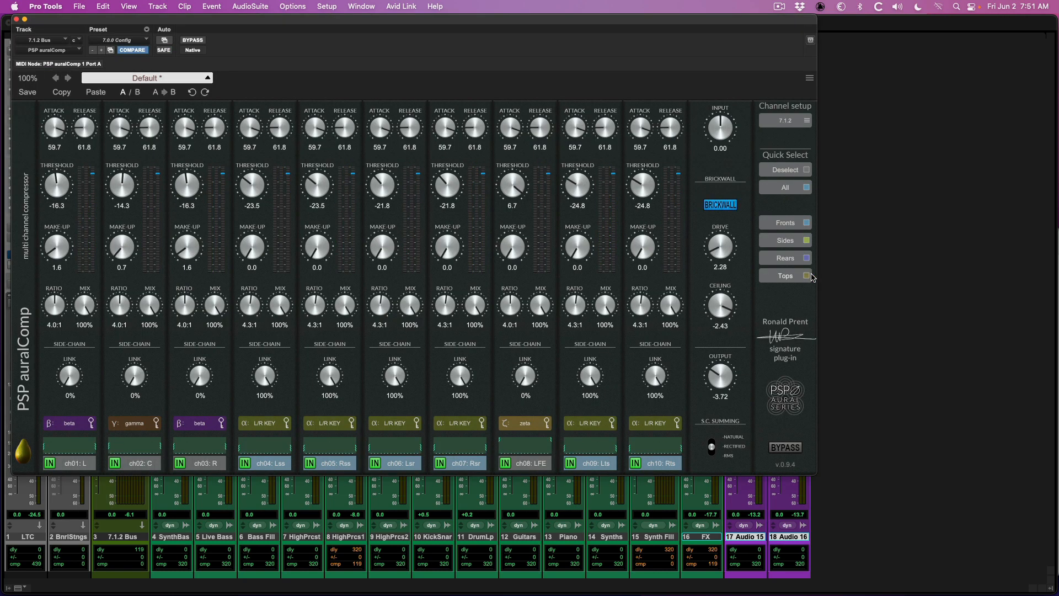
{"action": "left_click_drag", "start_coordinate": [638, 19], "coordinate": [677, 21]}
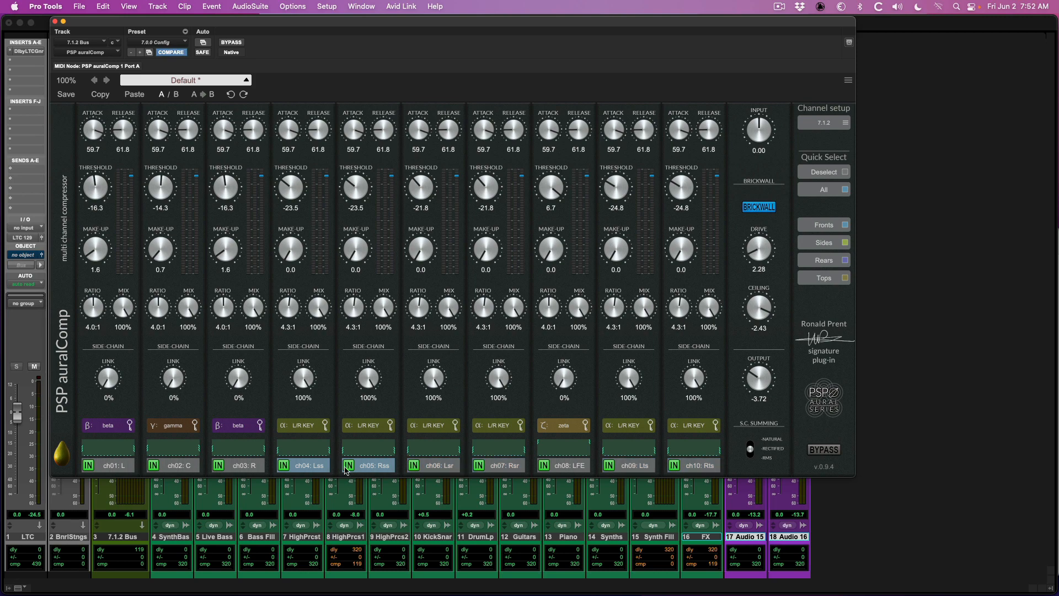
{"action": "left_click", "coordinate": [307, 428]}
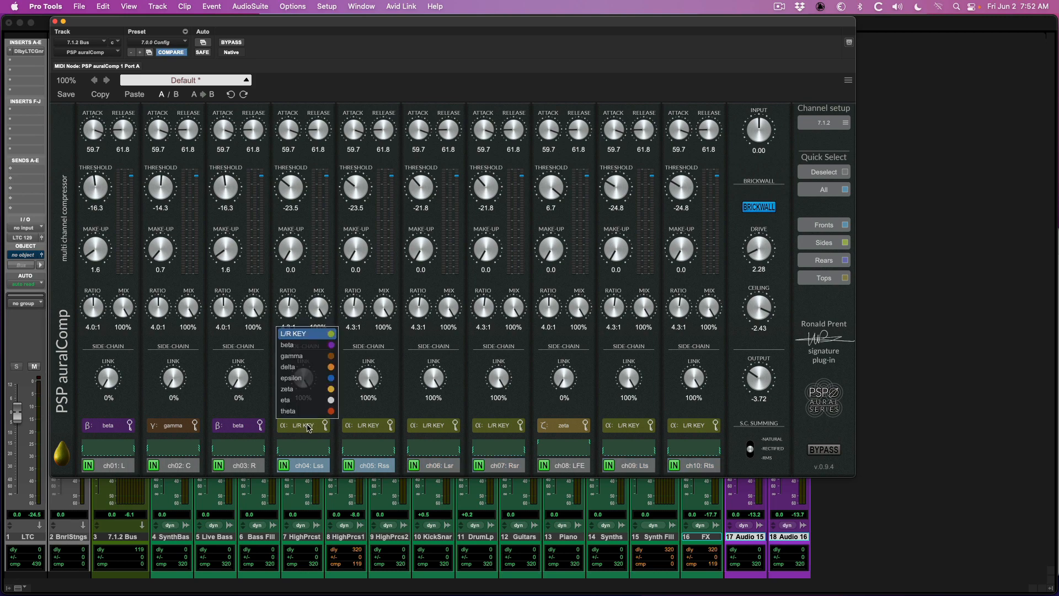
{"action": "left_click", "coordinate": [306, 391]}
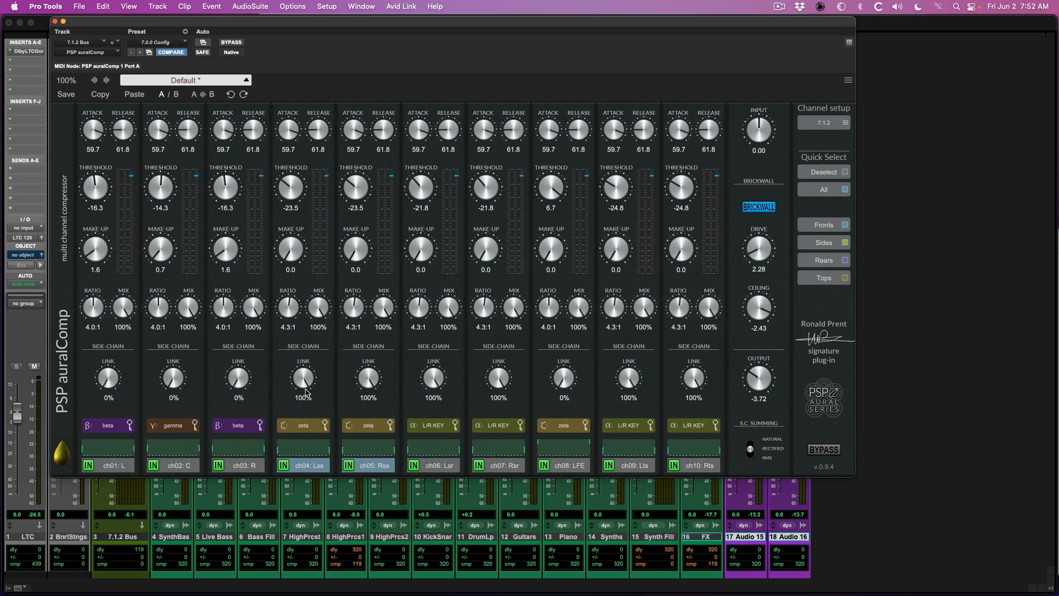
Step: Deselect Lss and Rss in the zeta side-chain submix and raise only the C fader to 0.00
{"action": "left_click", "coordinate": [326, 444]}
{"action": "left_click", "coordinate": [211, 388]}
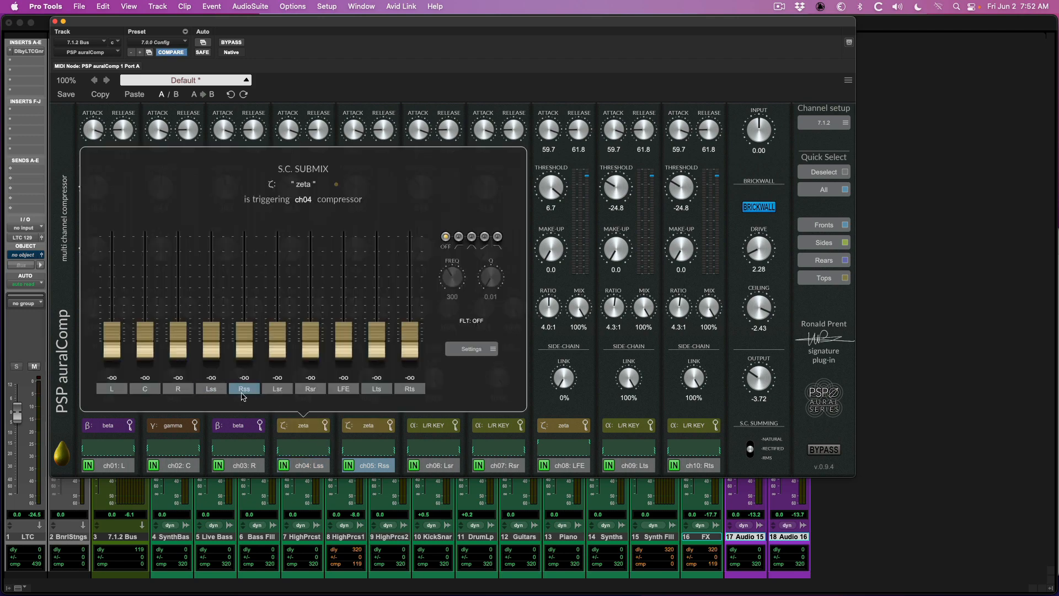
{"action": "left_click", "coordinate": [244, 392]}
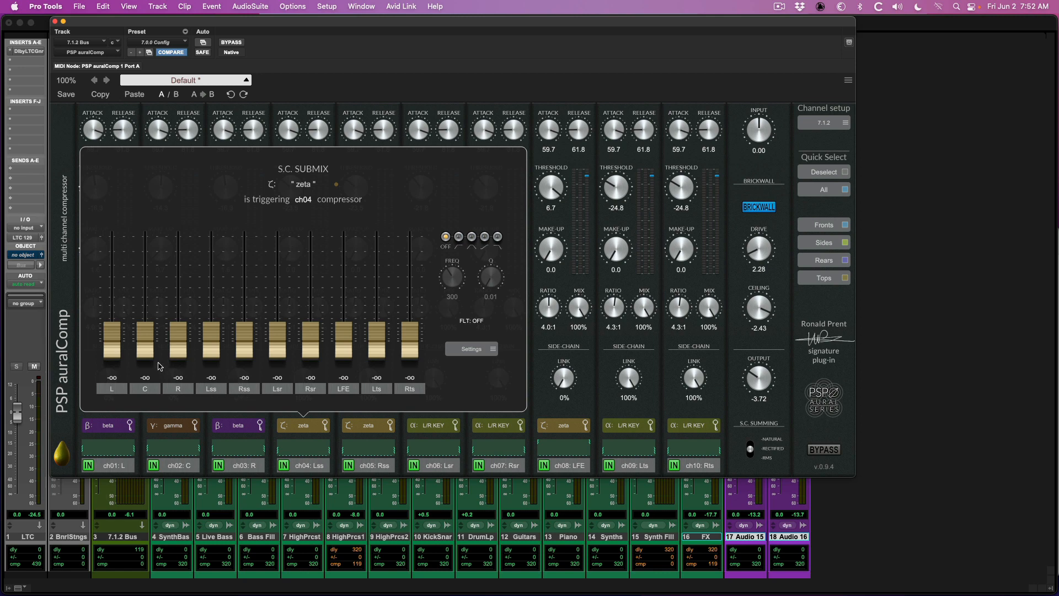
{"action": "left_click_drag", "start_coordinate": [140, 350], "coordinate": [144, 248]}
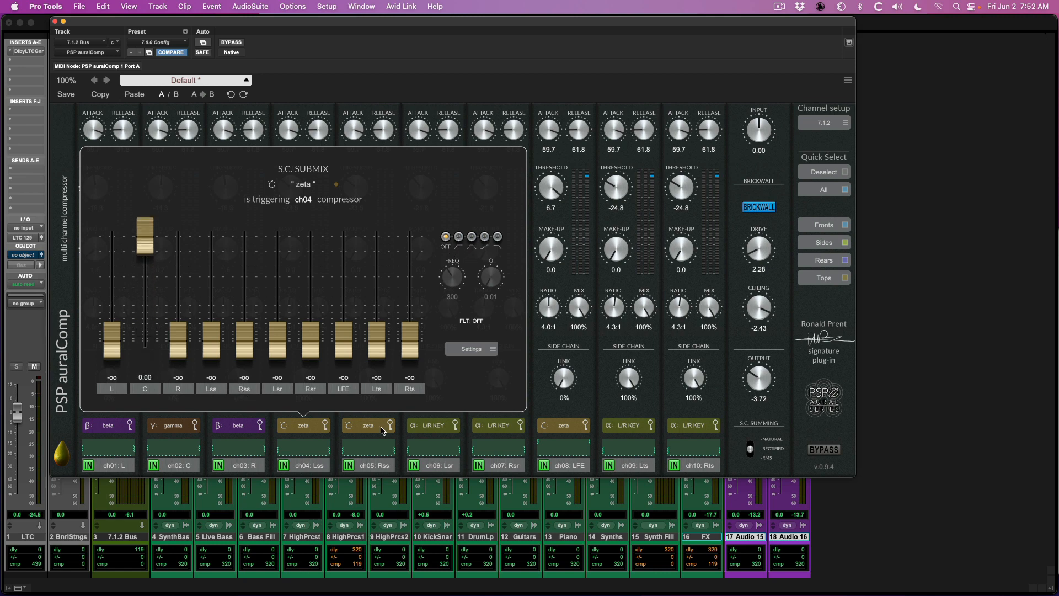
{"action": "left_click", "coordinate": [325, 446]}
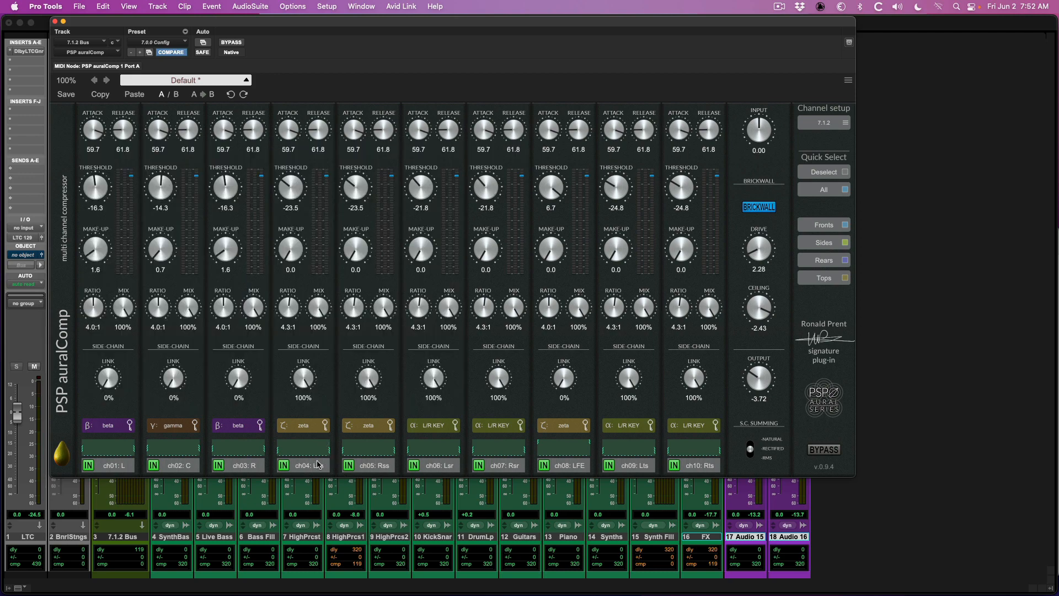
Step: Select Lss and Rss together and set their thresholds to -28.9 and make-up gain to 2.1
{"action": "left_click", "coordinate": [319, 466]}
{"action": "left_click", "coordinate": [369, 467], "text": "shift"}
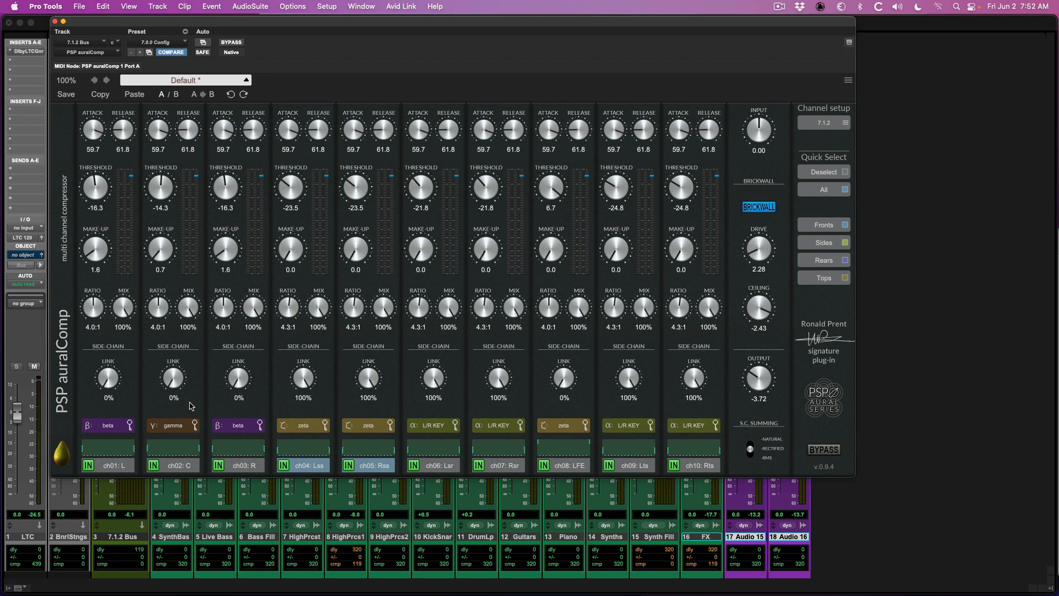
{"action": "left_click_drag", "start_coordinate": [291, 190], "coordinate": [289, 213]}
{"action": "left_click_drag", "start_coordinate": [292, 251], "coordinate": [308, 241]}
Step: Audition Lss and Rss with their mix at 0%, and restore the mix to 100% for comparison
{"action": "left_click_drag", "start_coordinate": [319, 309], "coordinate": [301, 522]}
{"action": "key", "text": "space"}
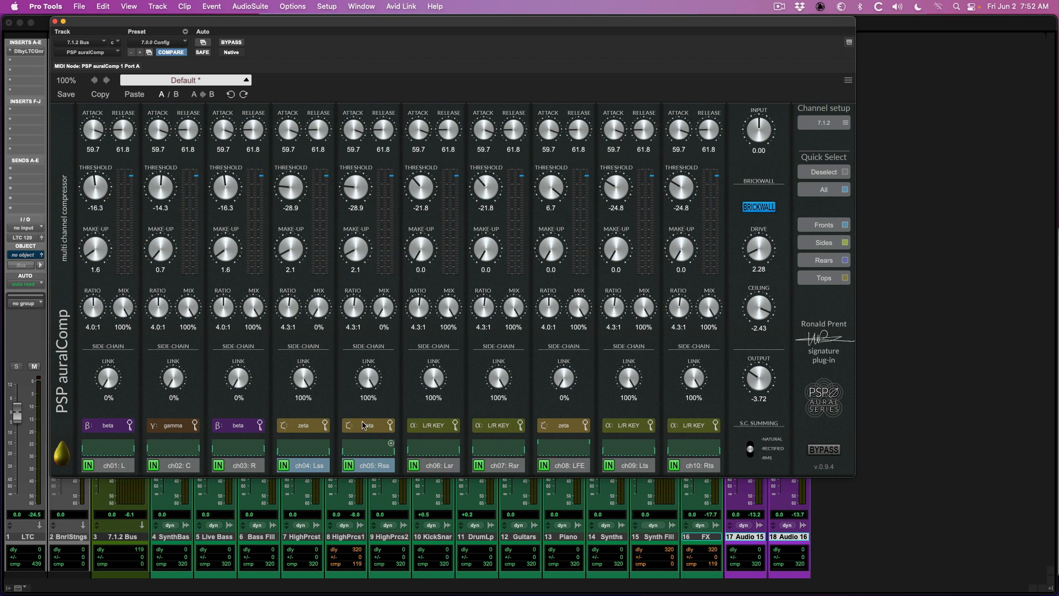
{"action": "left_click_drag", "start_coordinate": [318, 307], "coordinate": [331, 120]}
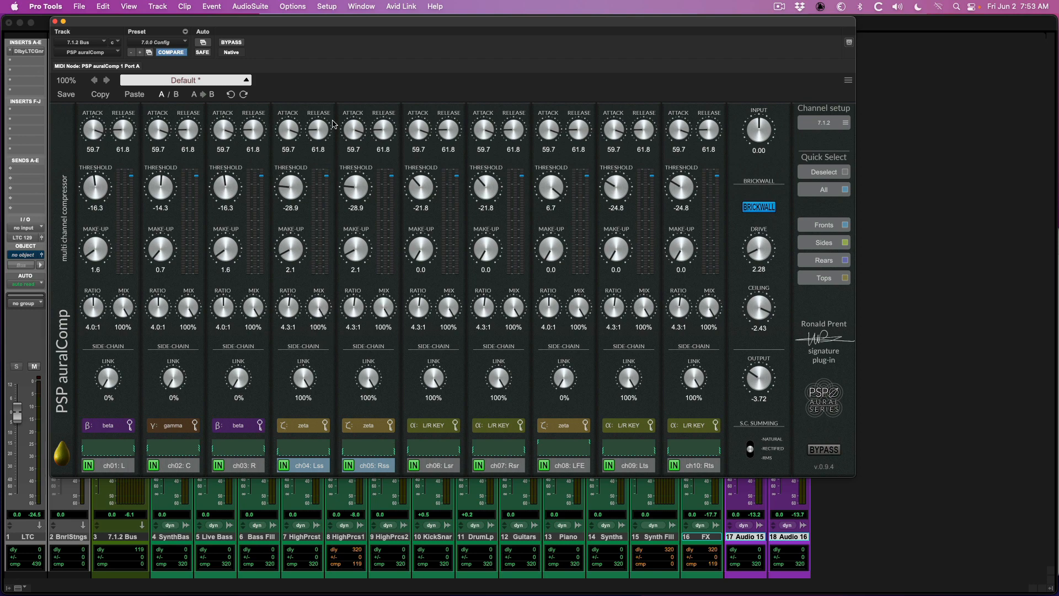